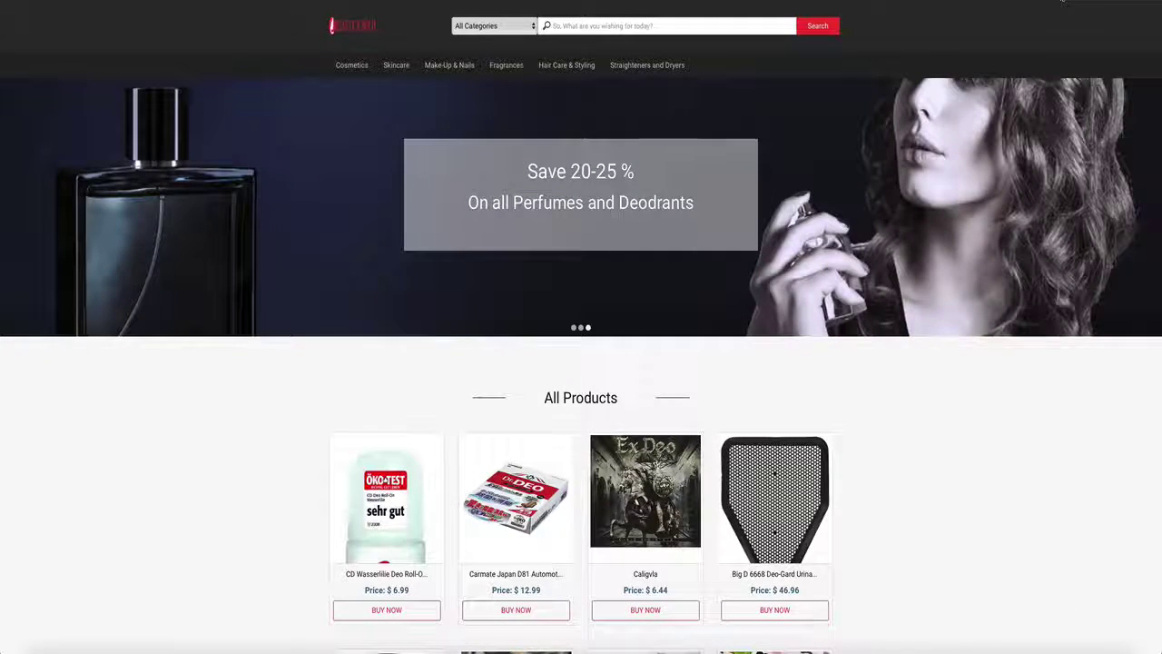
Scroll through the storefront product listing, jumping back to the top once along the way
{"action": "scroll", "coordinate": [797, 337], "scroll_direction": "down", "scroll_amount": 3}
{"action": "scroll", "coordinate": [796, 336], "scroll_direction": "down", "scroll_amount": 2}
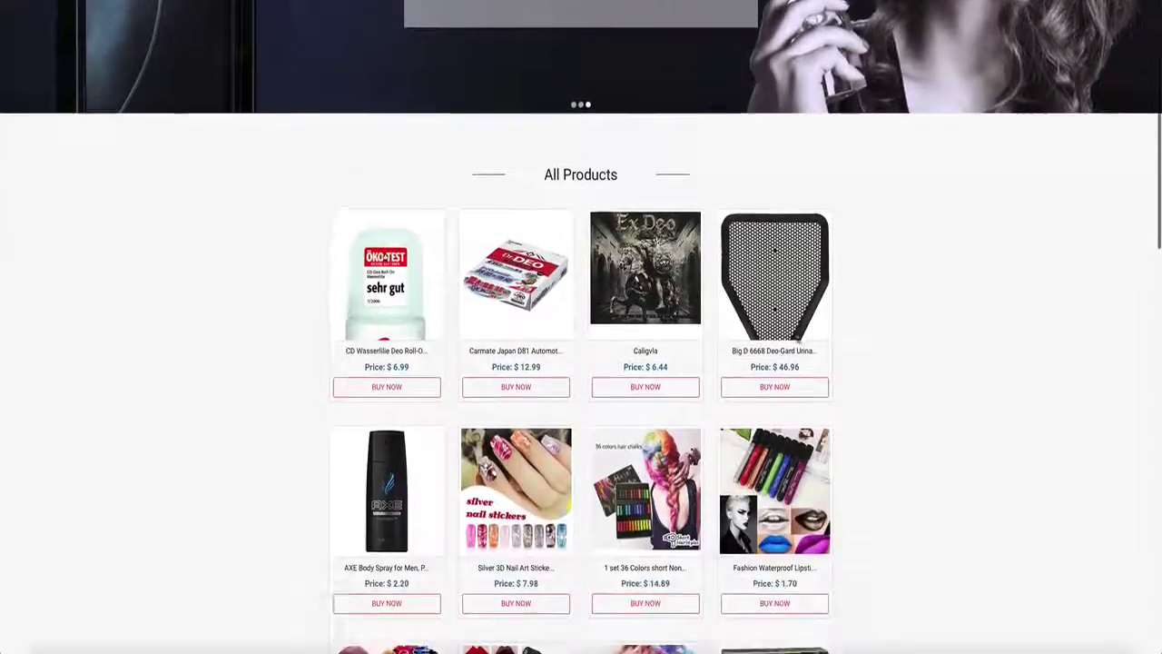
{"action": "scroll", "coordinate": [796, 337], "scroll_direction": "down", "scroll_amount": 5}
{"action": "scroll", "coordinate": [796, 336], "scroll_direction": "down", "scroll_amount": 5}
{"action": "key", "text": "Home"}
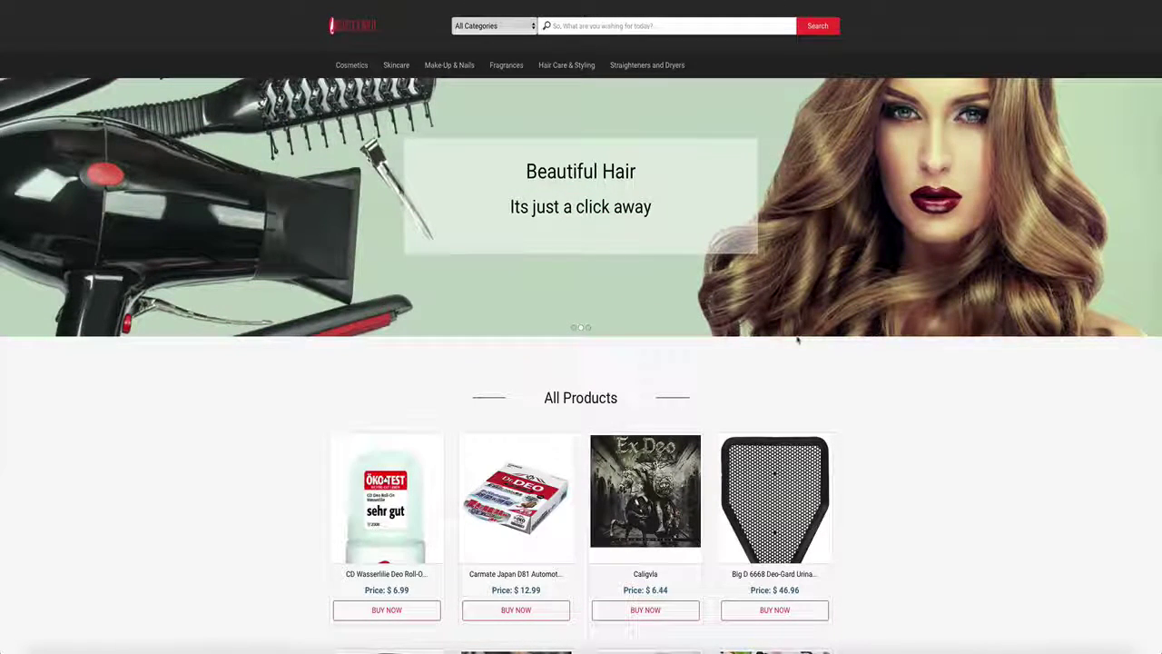
{"action": "scroll", "coordinate": [797, 339], "scroll_direction": "down", "scroll_amount": 1}
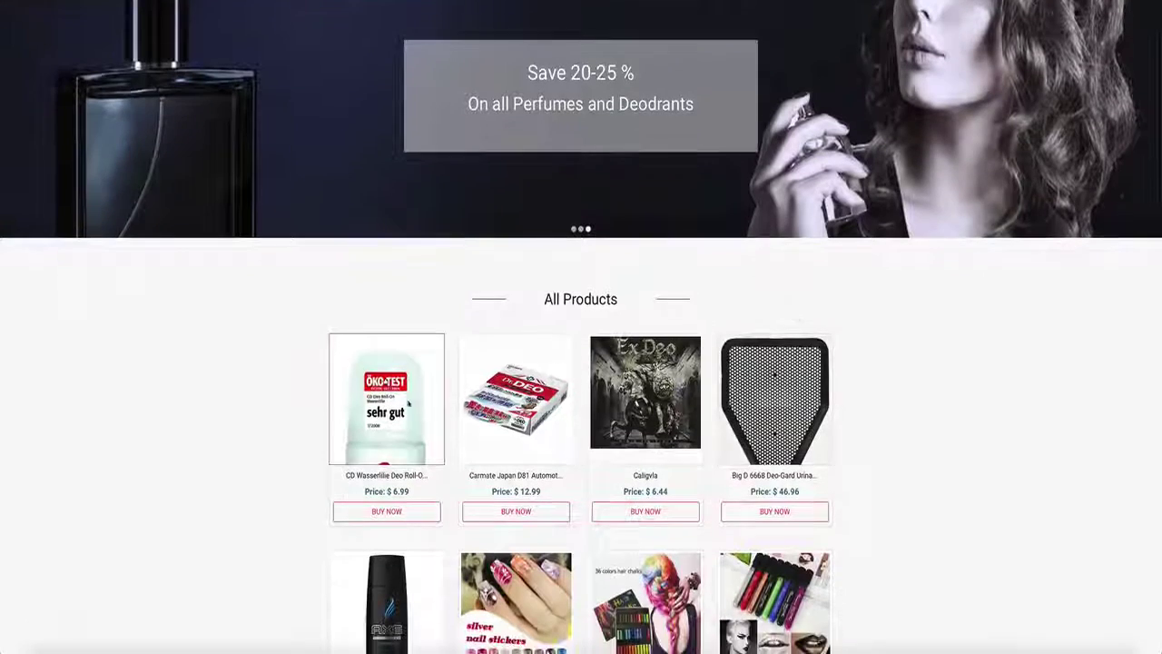
{"action": "scroll", "coordinate": [918, 455], "scroll_direction": "down", "scroll_amount": 1}
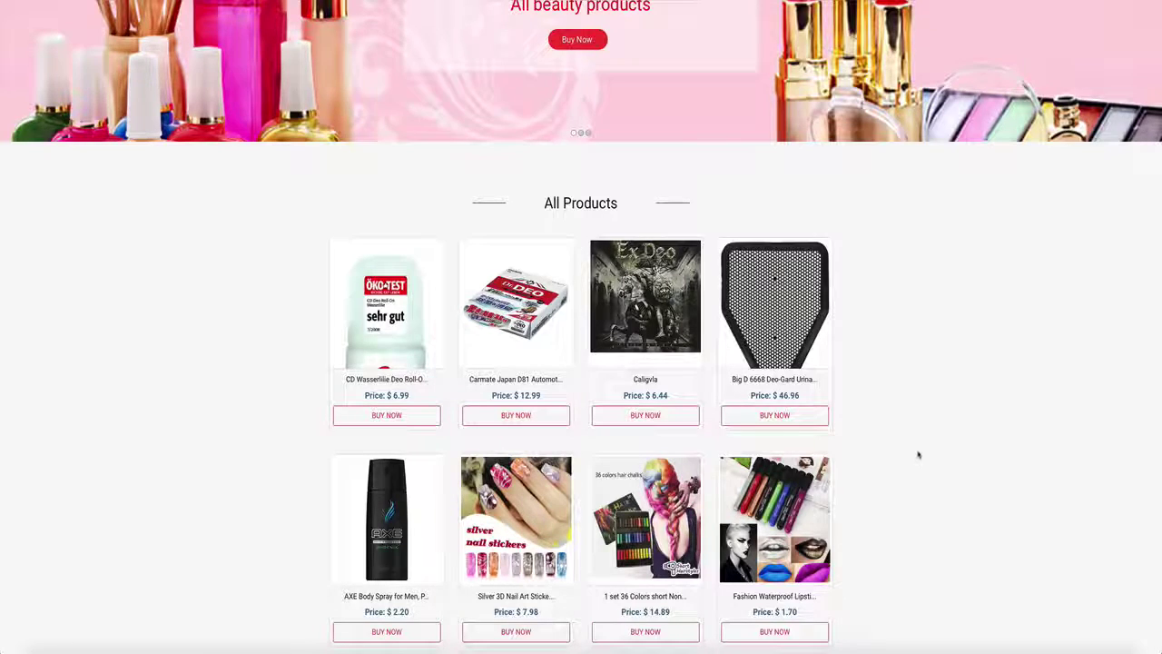
{"action": "scroll", "coordinate": [918, 455], "scroll_direction": "down", "scroll_amount": 1}
{"action": "scroll", "coordinate": [918, 454], "scroll_direction": "down", "scroll_amount": 1}
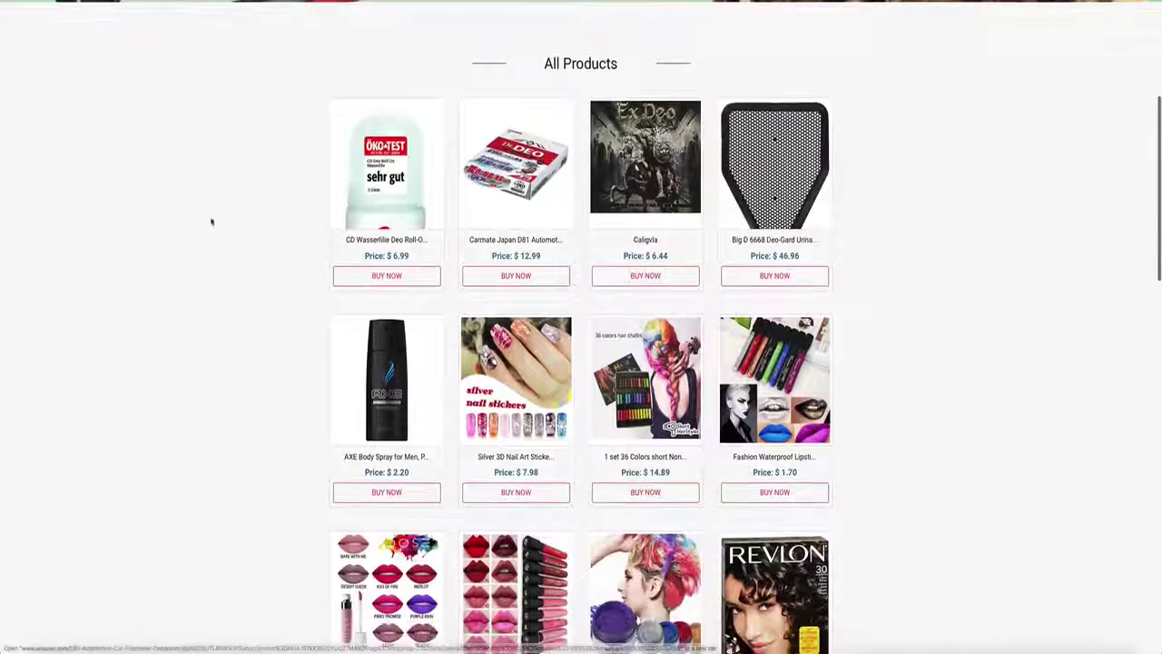
{"action": "scroll", "coordinate": [308, 380], "scroll_direction": "down", "scroll_amount": 1}
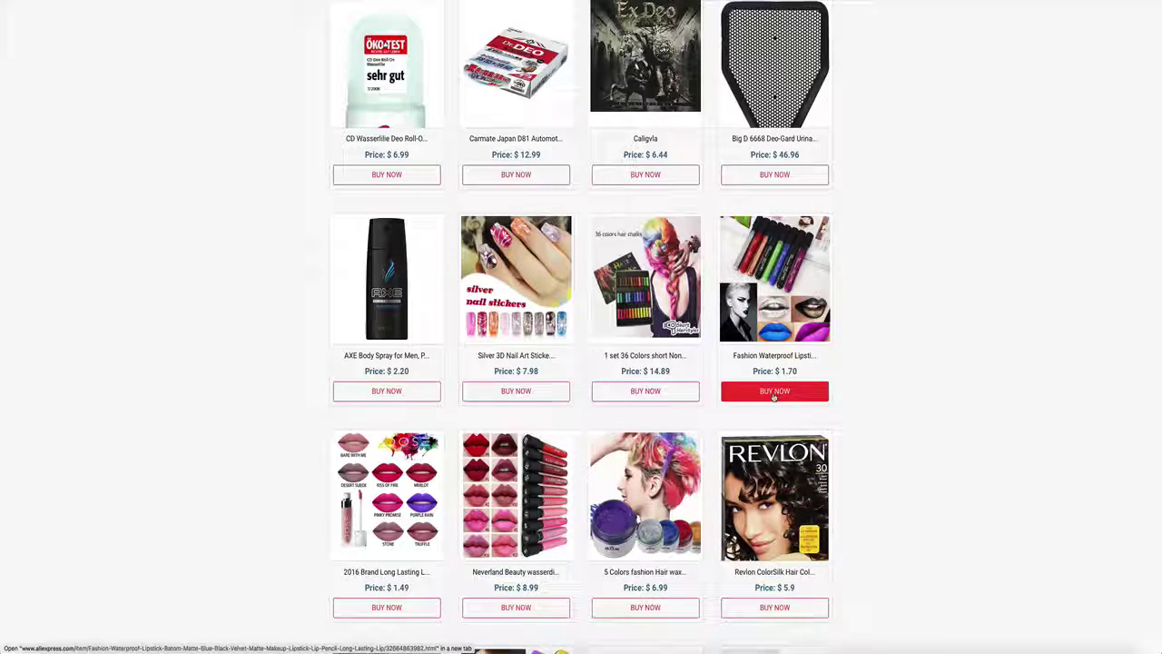
{"action": "scroll", "coordinate": [774, 396], "scroll_direction": "down", "scroll_amount": 1}
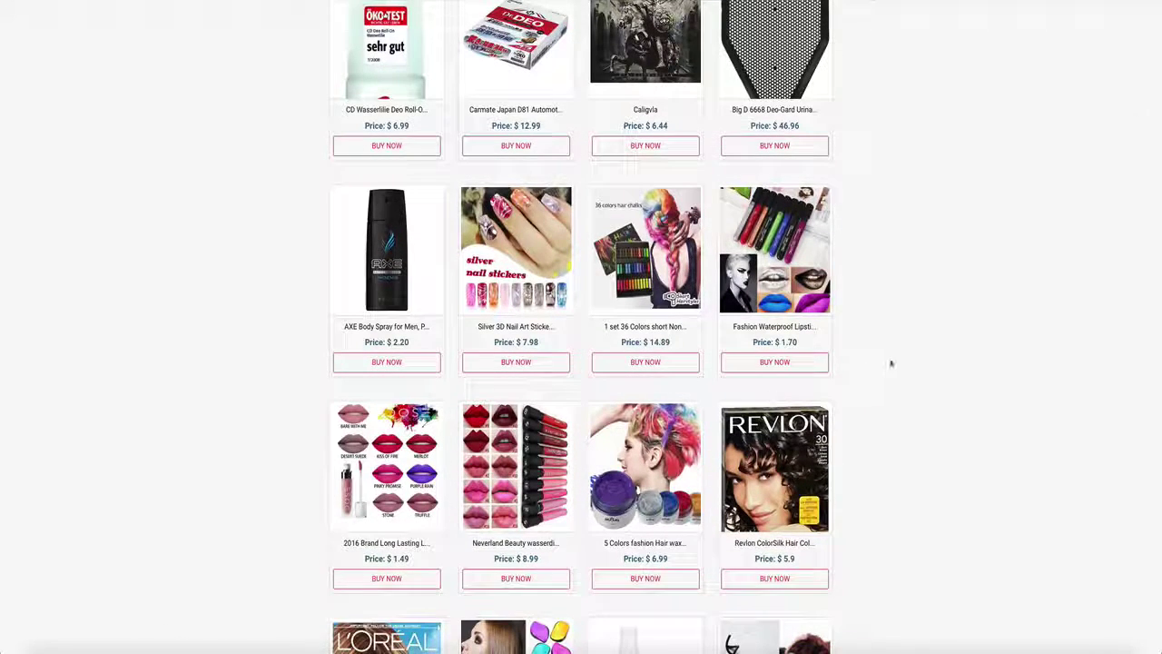
{"action": "scroll", "coordinate": [890, 363], "scroll_direction": "up", "scroll_amount": 5}
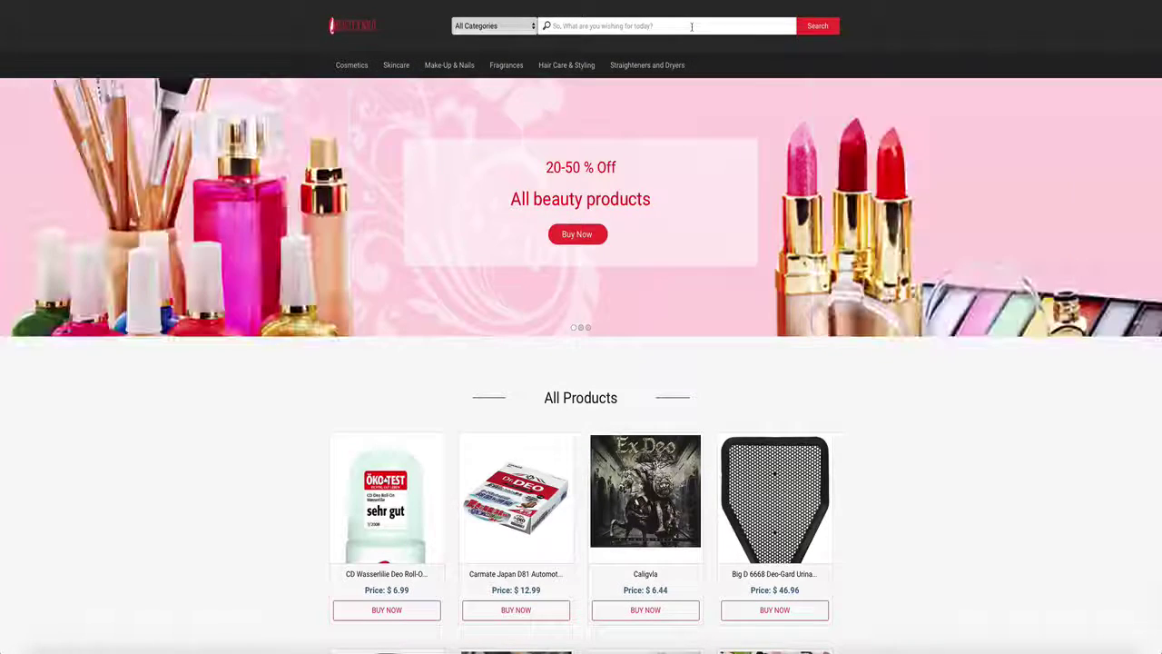
Search the storefront for 'nail', view Kiss Products 100 Full Cover Nails, then return home
{"action": "left_click", "coordinate": [692, 27]}
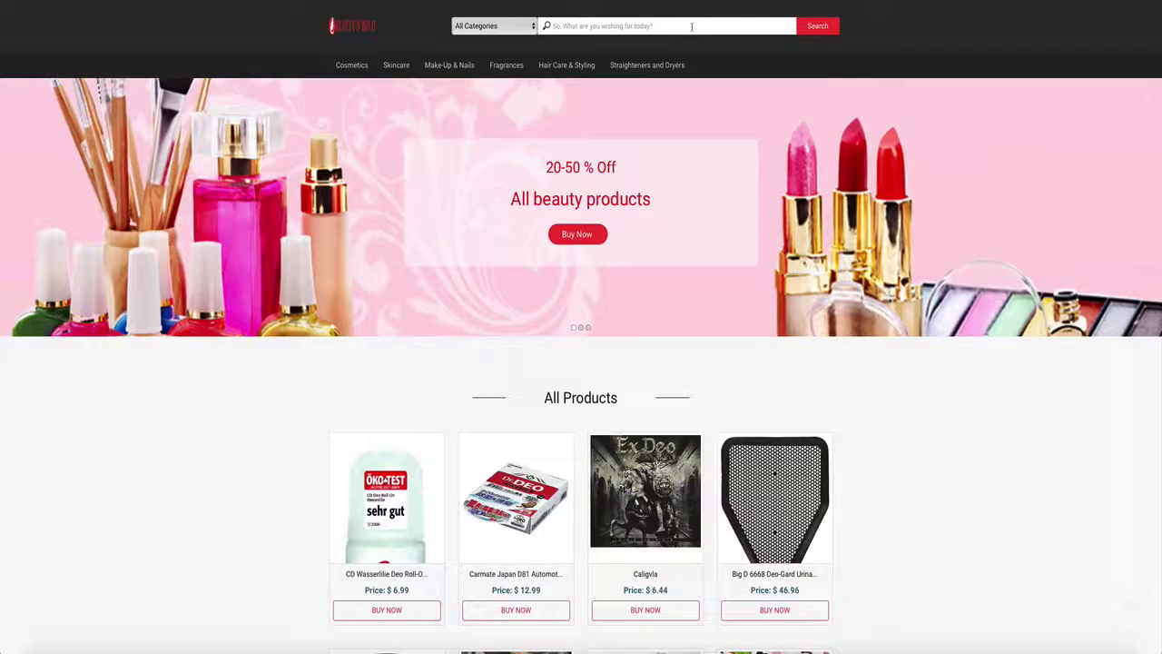
{"action": "type", "text": "nail"}
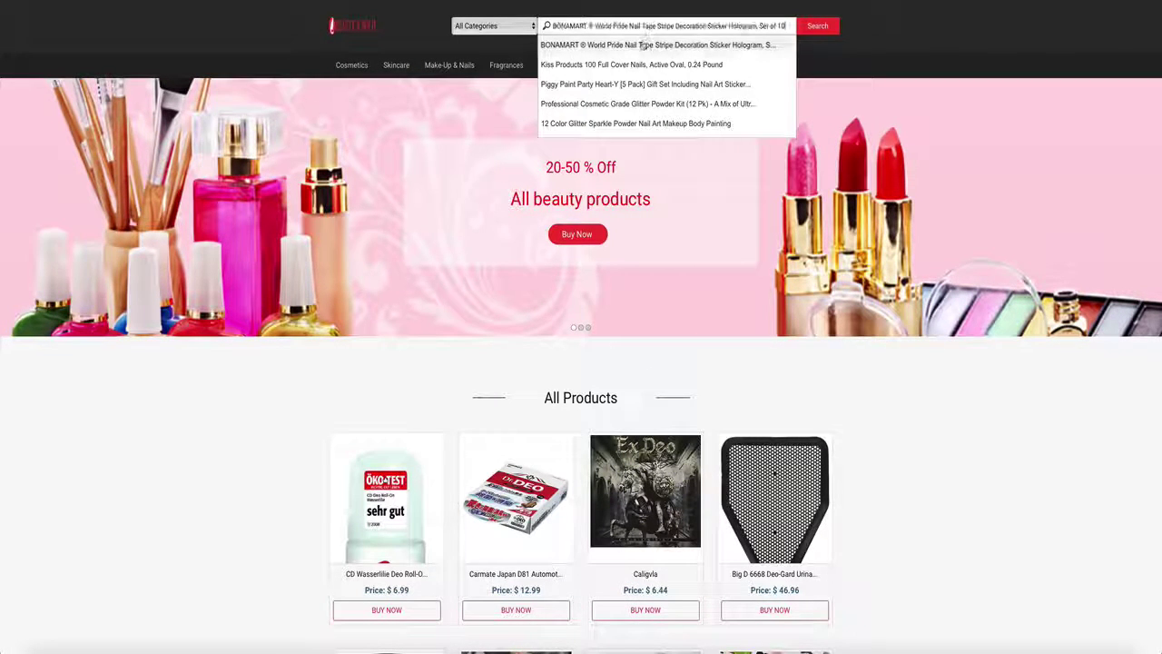
{"action": "left_click", "coordinate": [631, 64]}
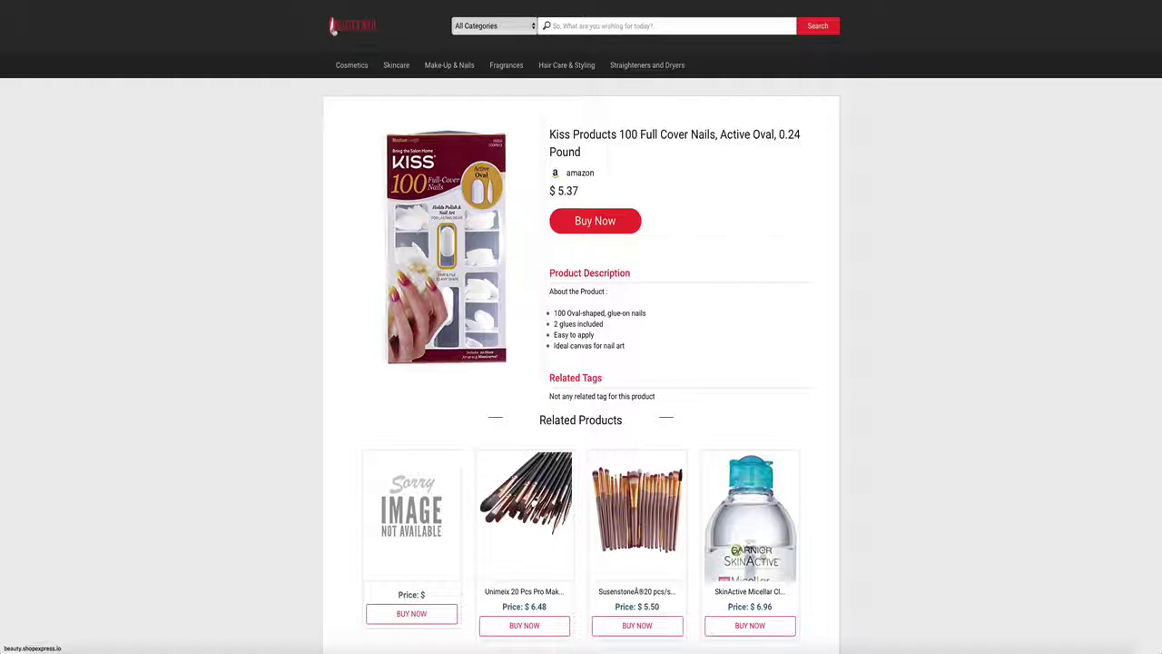
{"action": "left_click", "coordinate": [353, 29]}
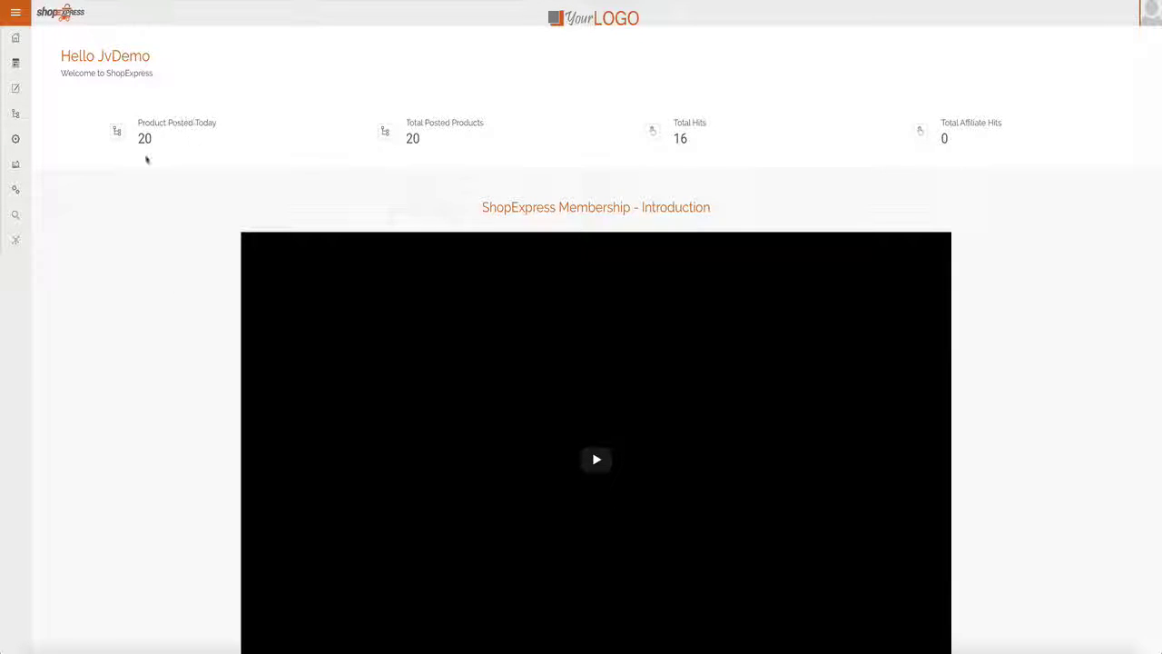
Scroll through the dashboard stats, Useful Links and Upgrade plans, then return to the top
{"action": "scroll", "coordinate": [157, 161], "scroll_direction": "down", "scroll_amount": 1}
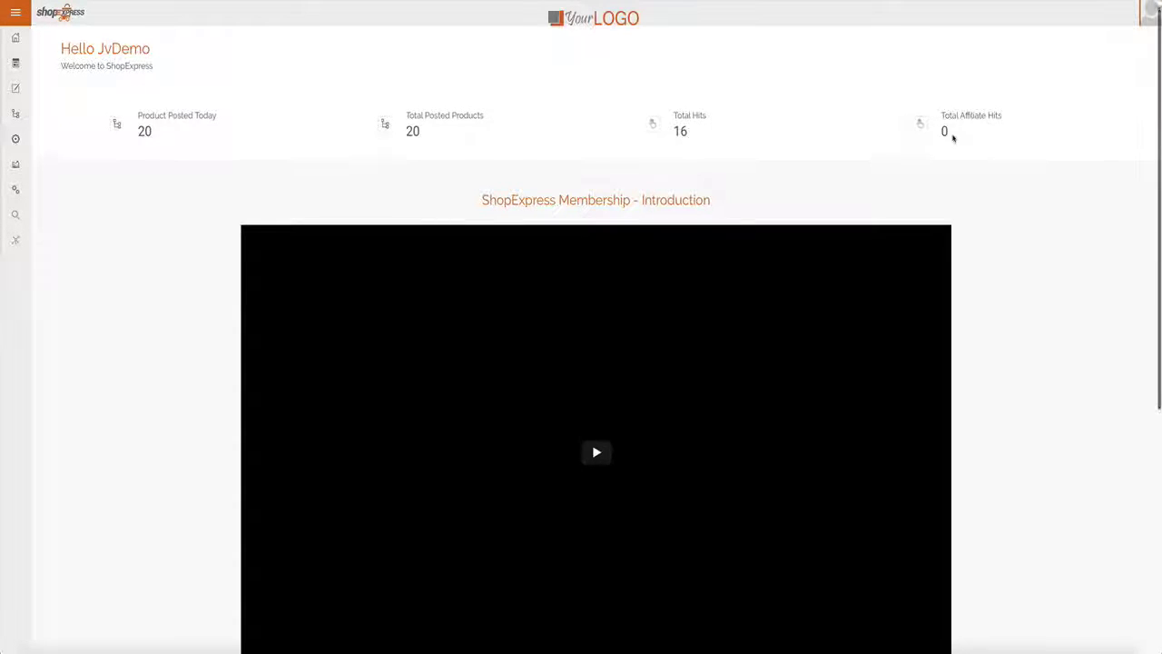
{"action": "scroll", "coordinate": [953, 138], "scroll_direction": "down", "scroll_amount": 1}
{"action": "scroll", "coordinate": [953, 138], "scroll_direction": "down", "scroll_amount": 1}
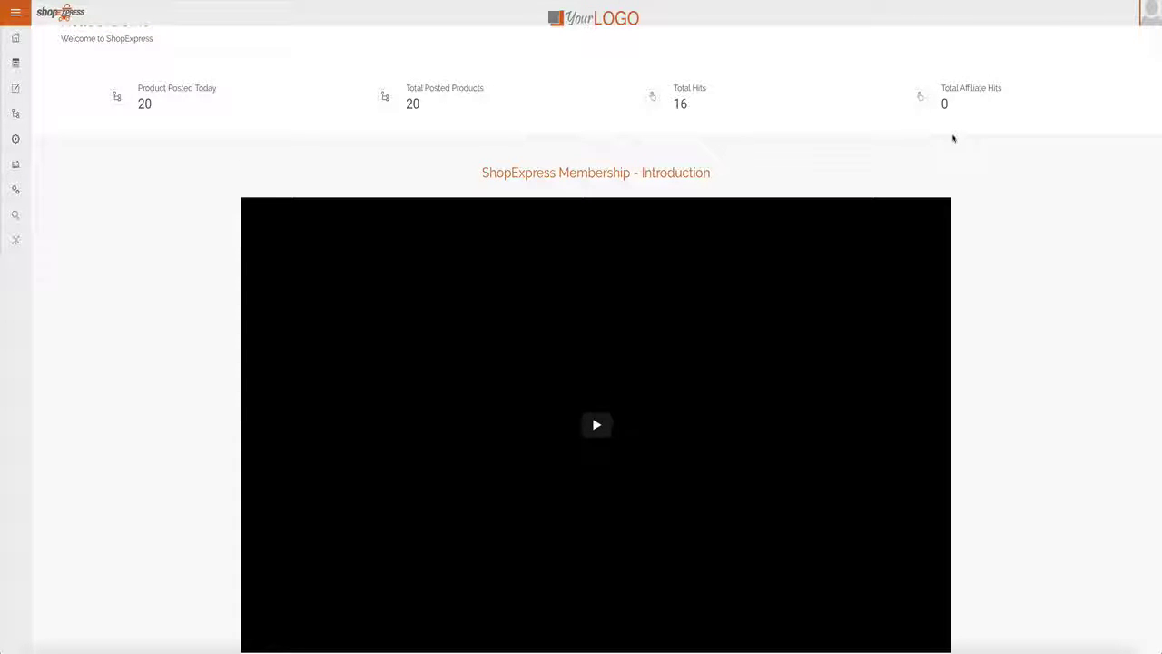
{"action": "scroll", "coordinate": [953, 138], "scroll_direction": "down", "scroll_amount": 2}
{"action": "scroll", "coordinate": [207, 554], "scroll_direction": "down", "scroll_amount": 2}
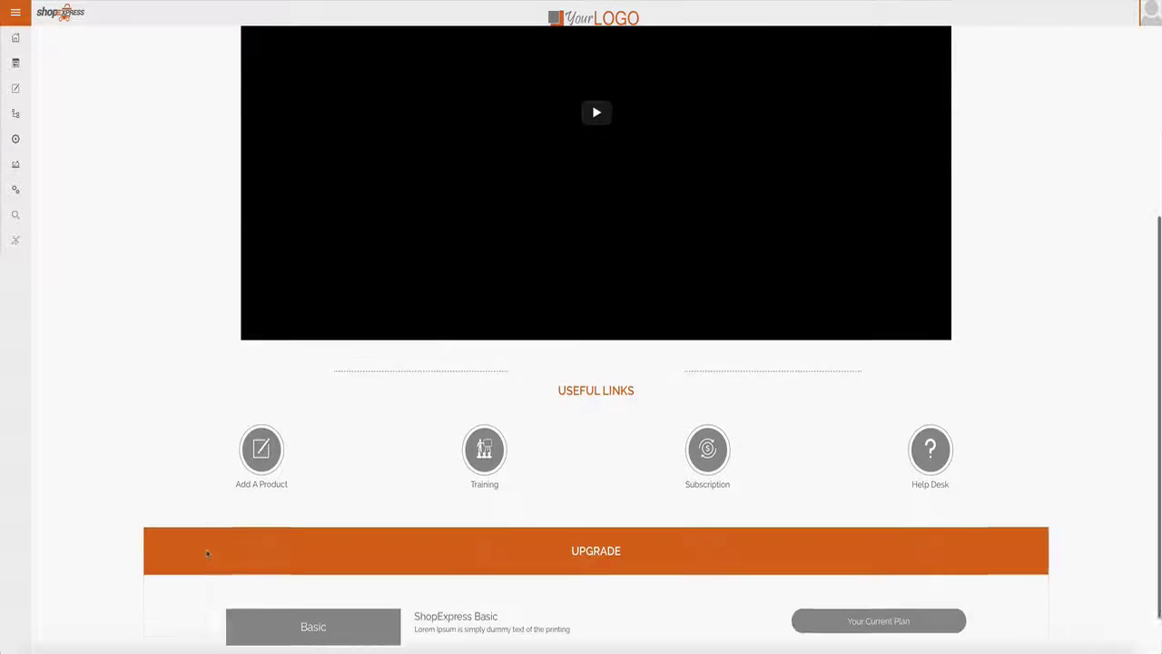
{"action": "scroll", "coordinate": [207, 554], "scroll_direction": "down", "scroll_amount": 2}
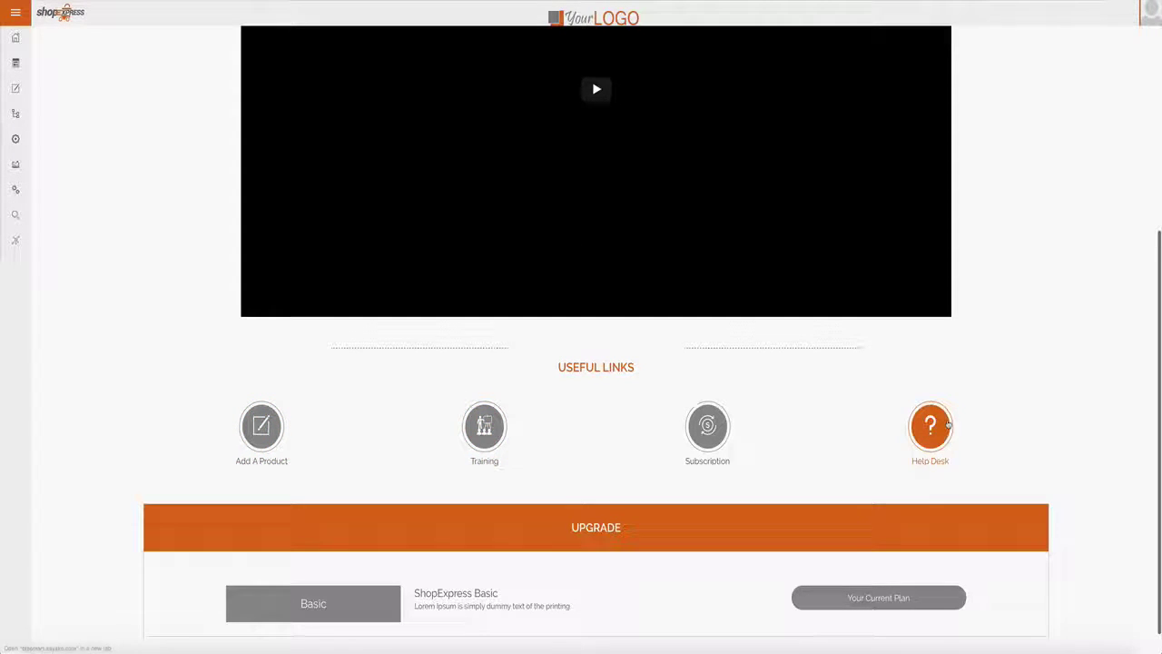
{"action": "scroll", "coordinate": [947, 424], "scroll_direction": "down", "scroll_amount": 2}
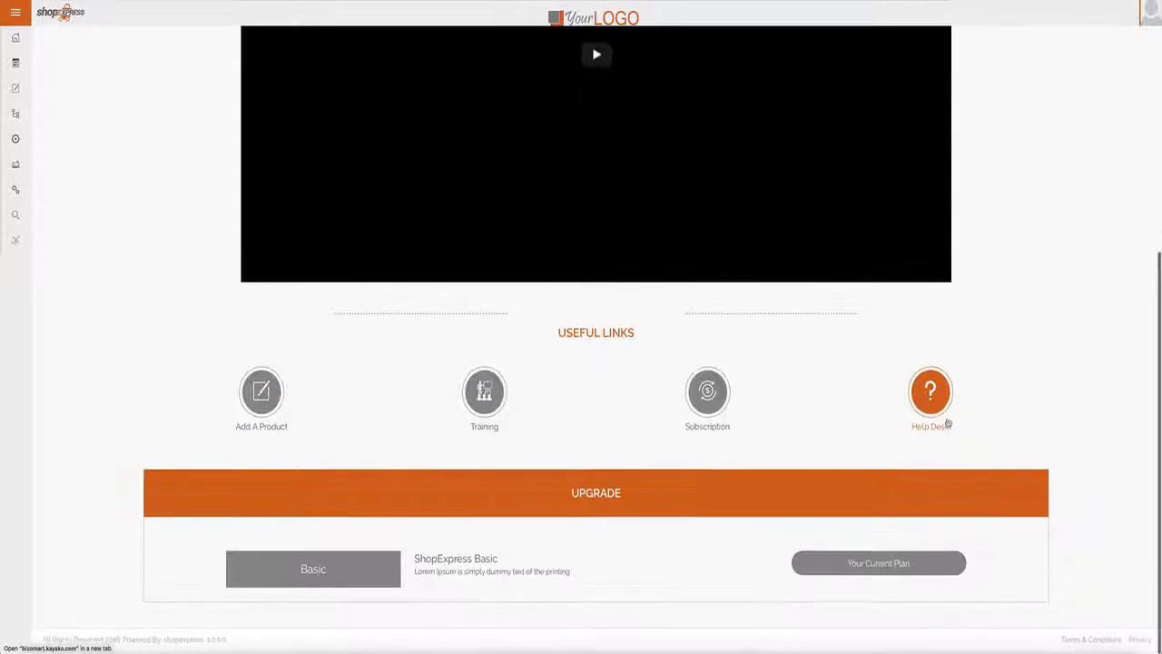
{"action": "left_click", "coordinate": [313, 577]}
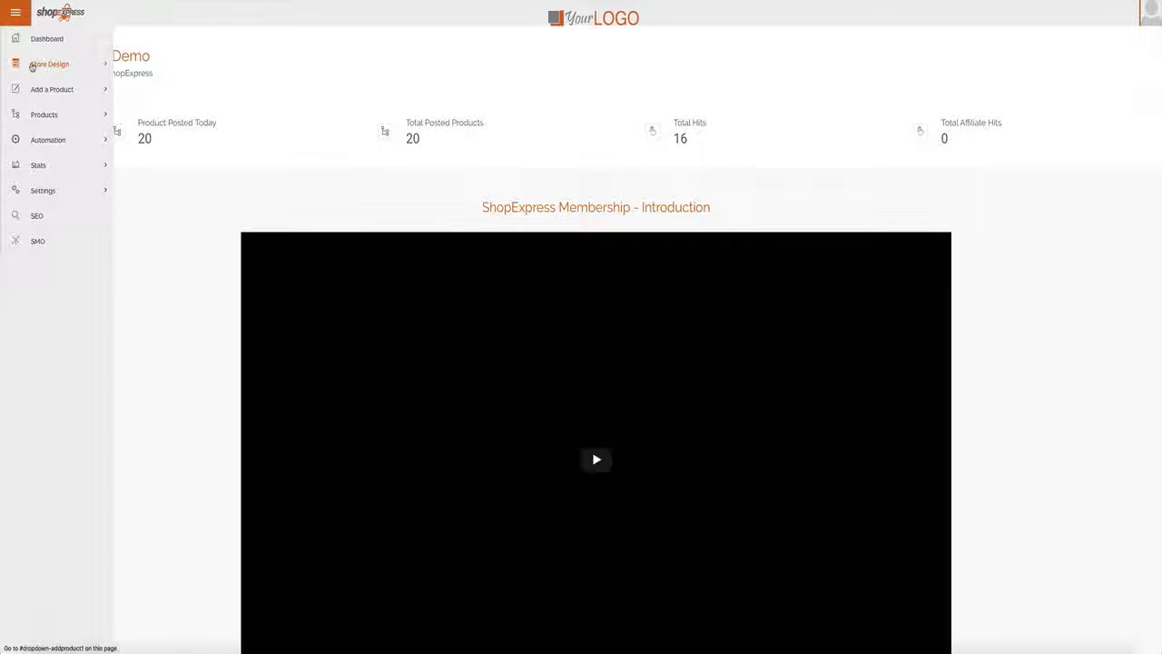
Switch the Store Design theme's colour scheme to Forestgreen and save it
{"action": "left_click", "coordinate": [32, 66]}
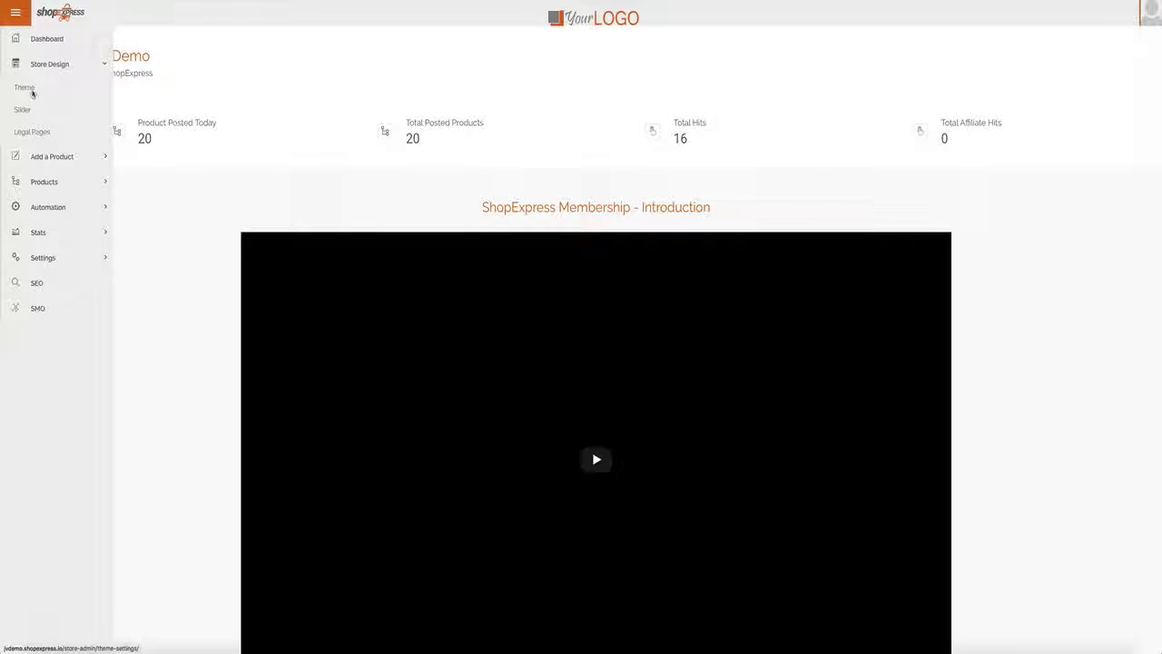
{"action": "left_click", "coordinate": [32, 92]}
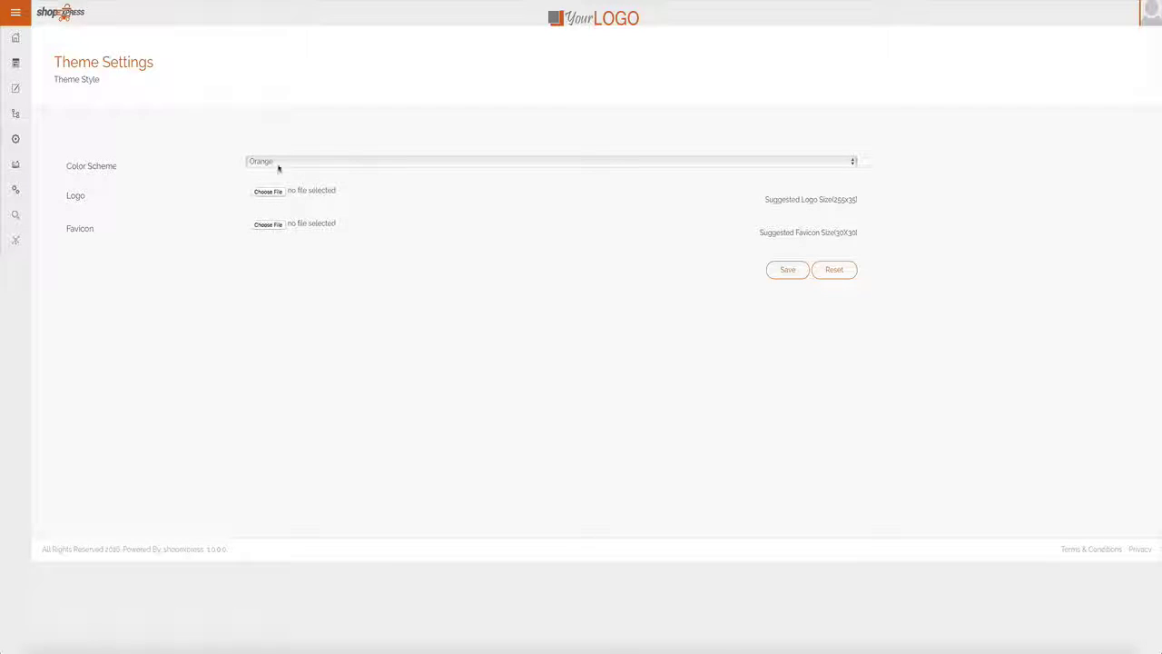
{"action": "left_click", "coordinate": [280, 164]}
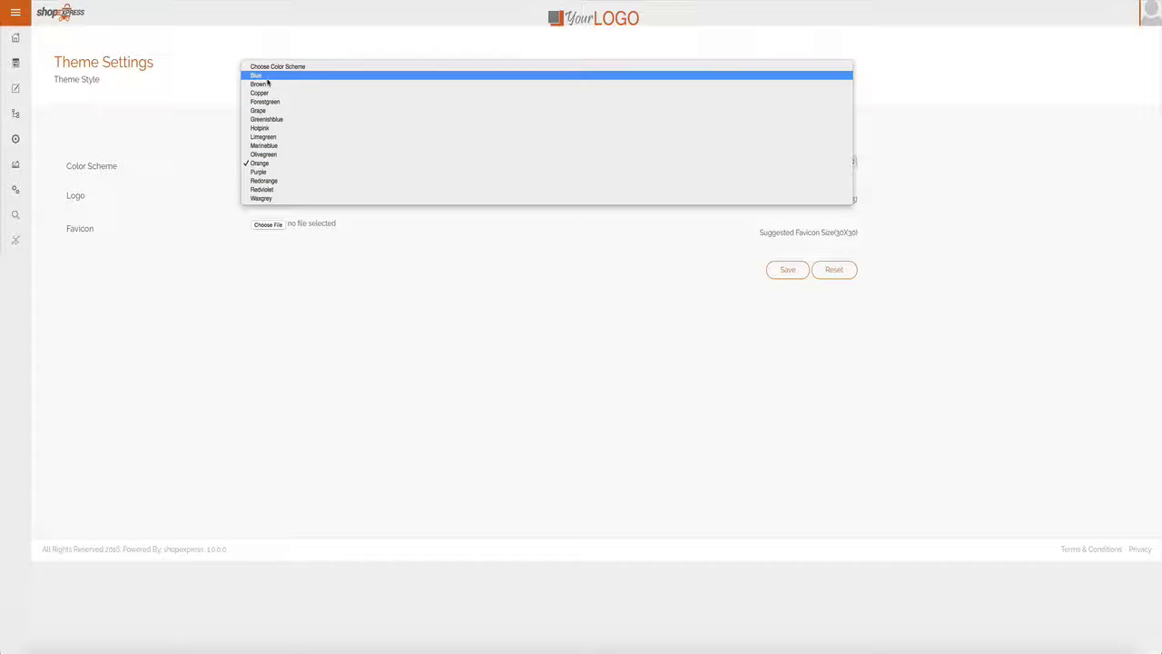
{"action": "left_click", "coordinate": [265, 103]}
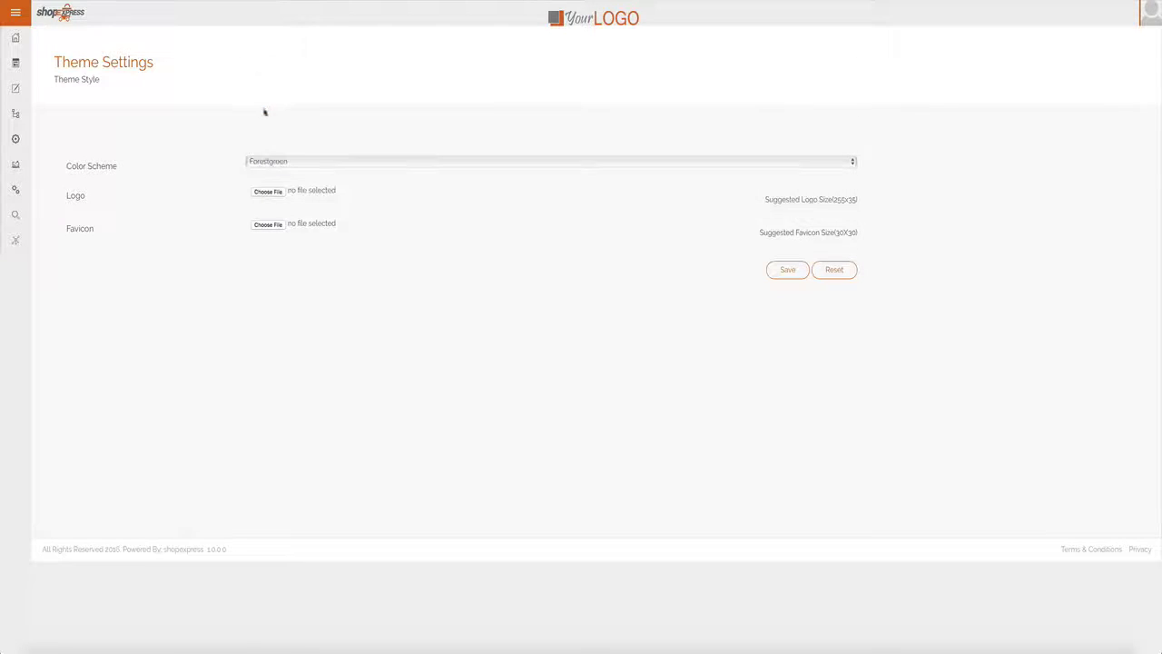
{"action": "left_click", "coordinate": [773, 275]}
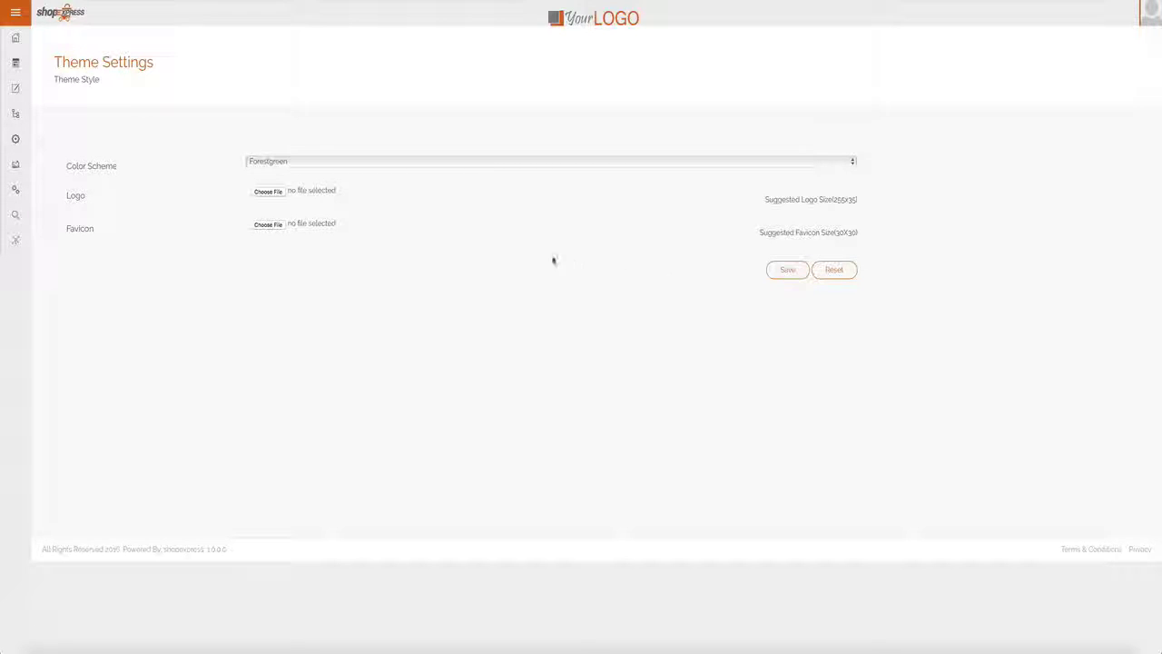
{"action": "mouse_move", "coordinate": [16, 63]}
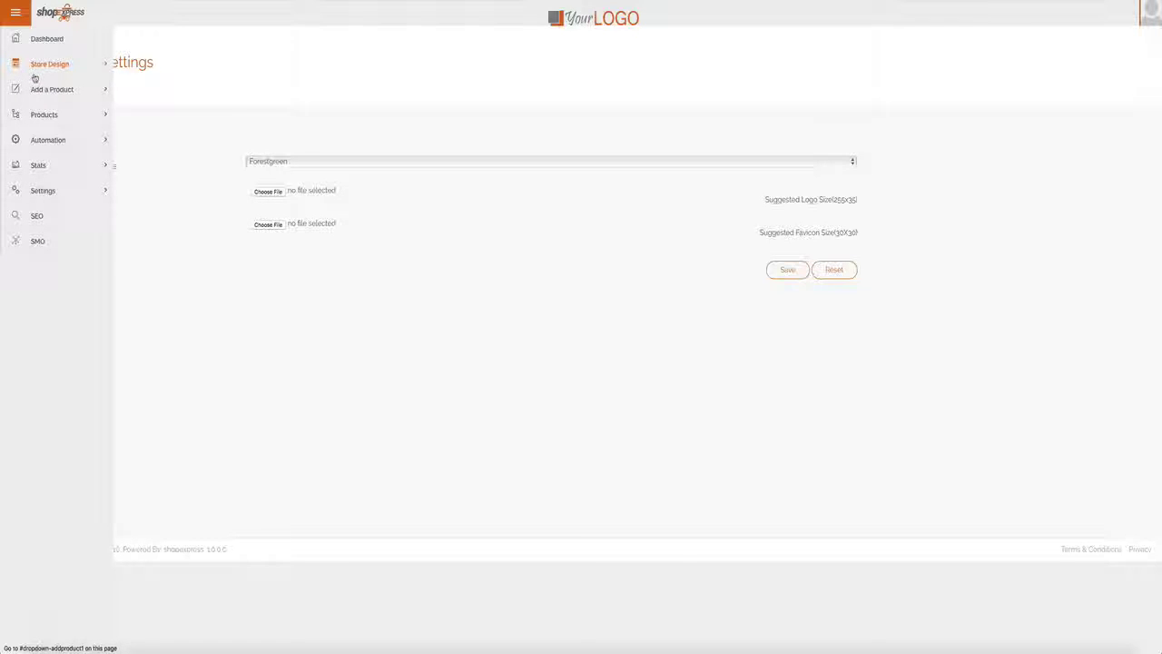
{"action": "left_click", "coordinate": [40, 73]}
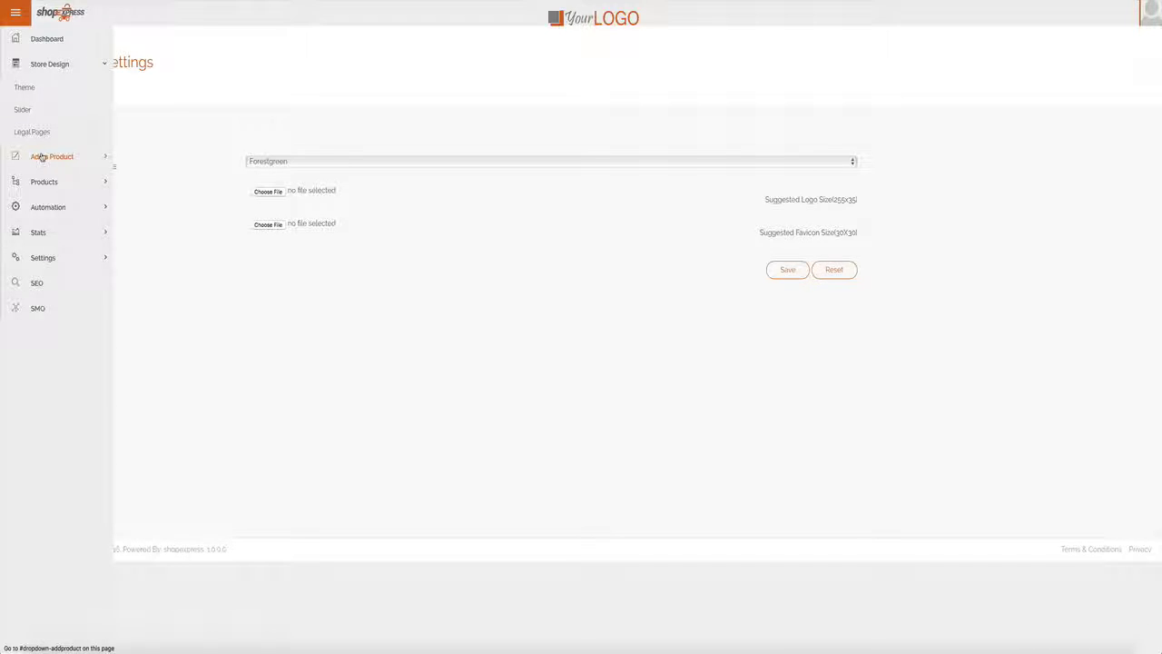
{"action": "left_click", "coordinate": [41, 157]}
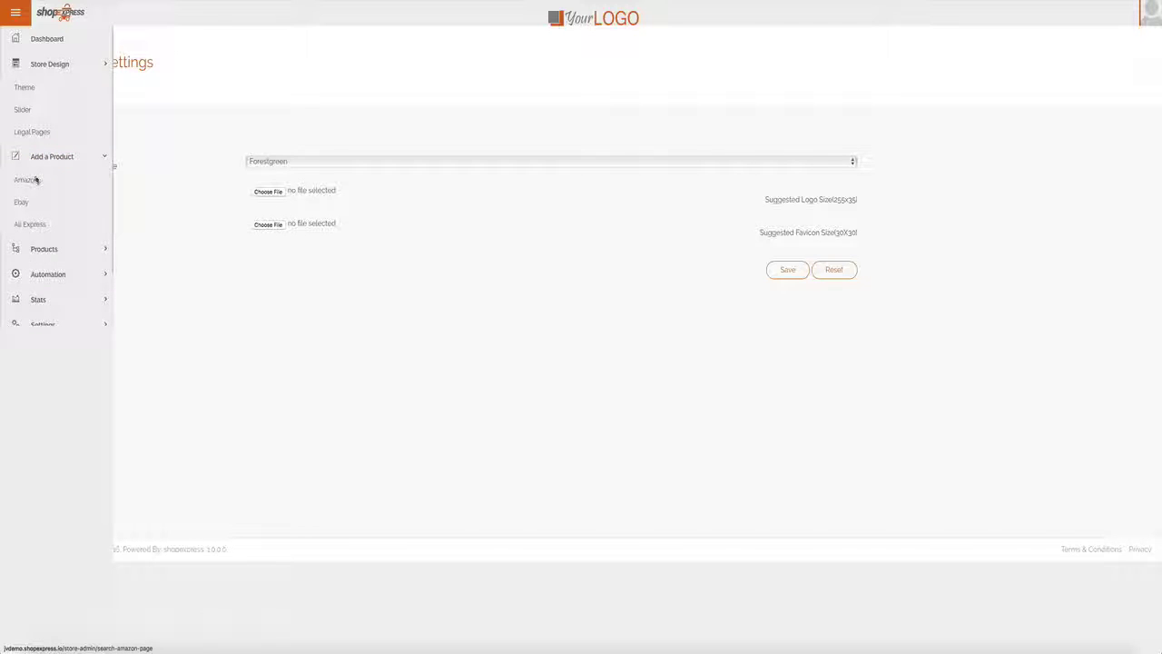
Search Amazon's Beauty category for 'nail polish' and browse the returned products
{"action": "left_click", "coordinate": [15, 182]}
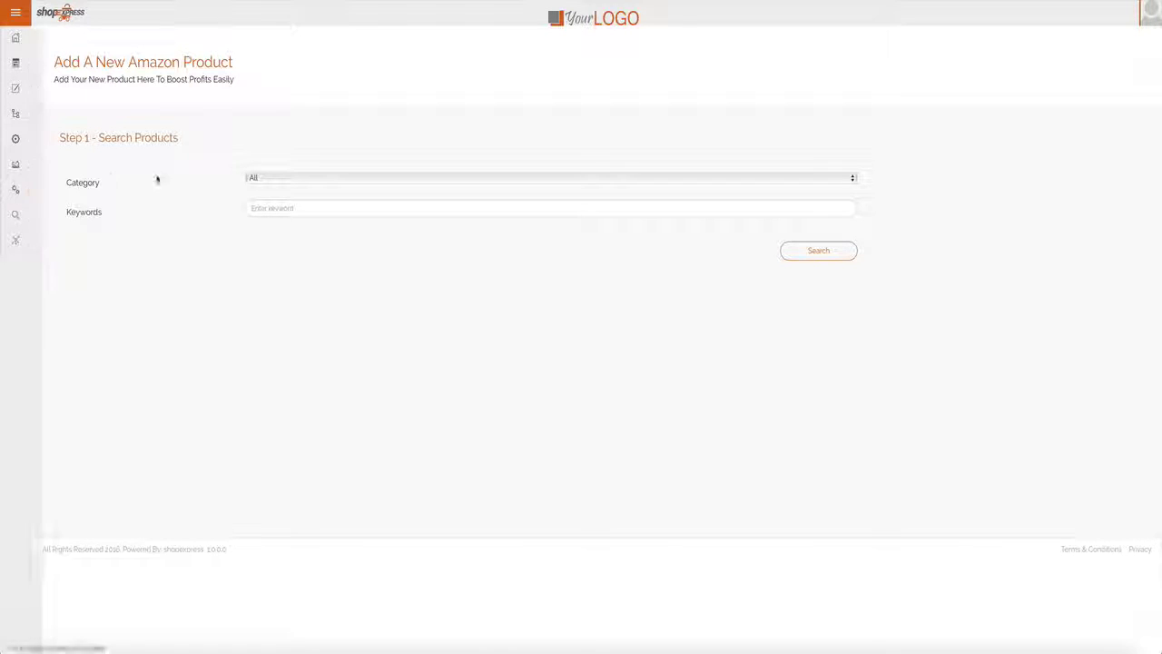
{"action": "left_click", "coordinate": [306, 182]}
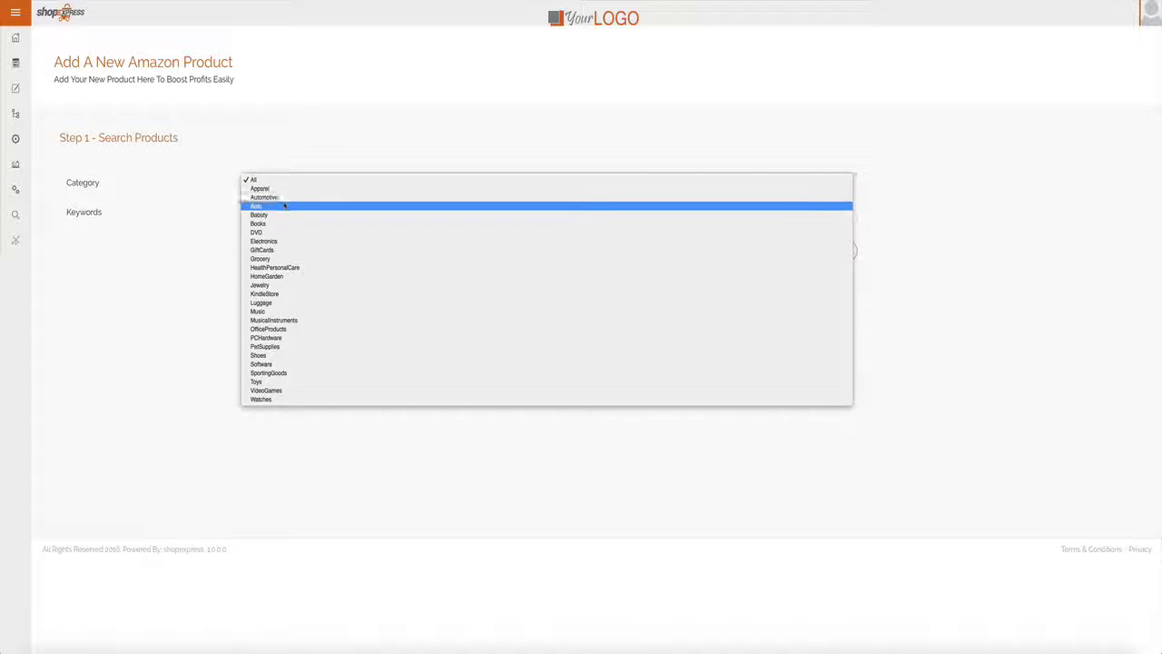
{"action": "left_click", "coordinate": [278, 214]}
{"action": "left_click", "coordinate": [268, 207]}
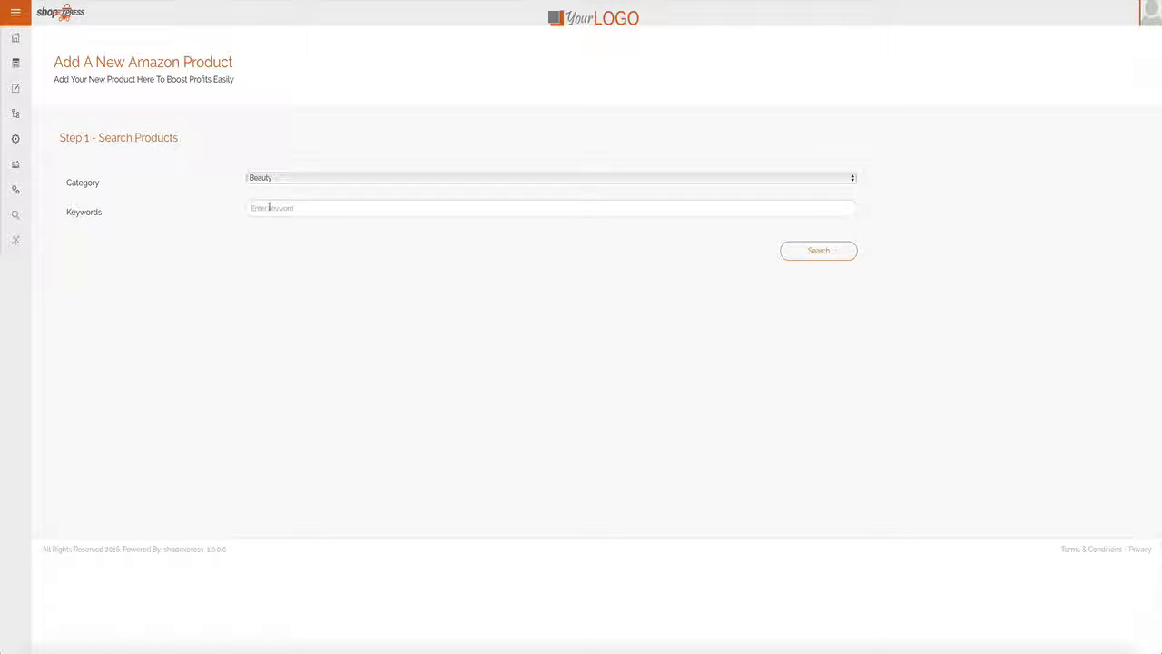
{"action": "left_click", "coordinate": [269, 207]}
{"action": "type", "text": "nai"}
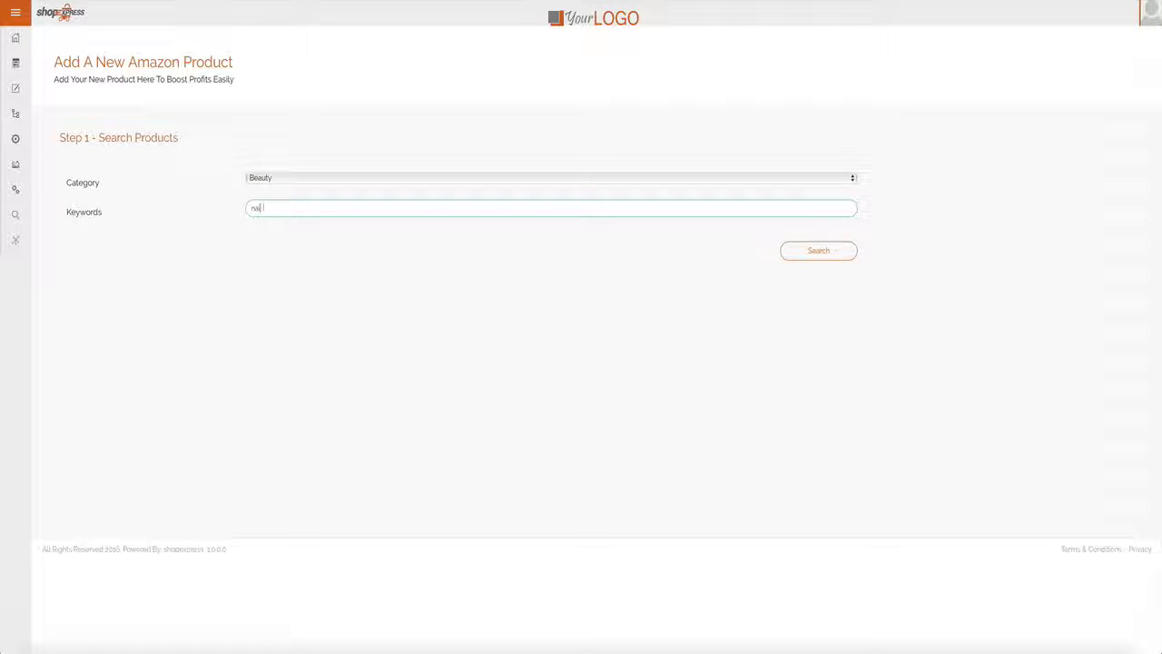
{"action": "type", "text": "l polish"}
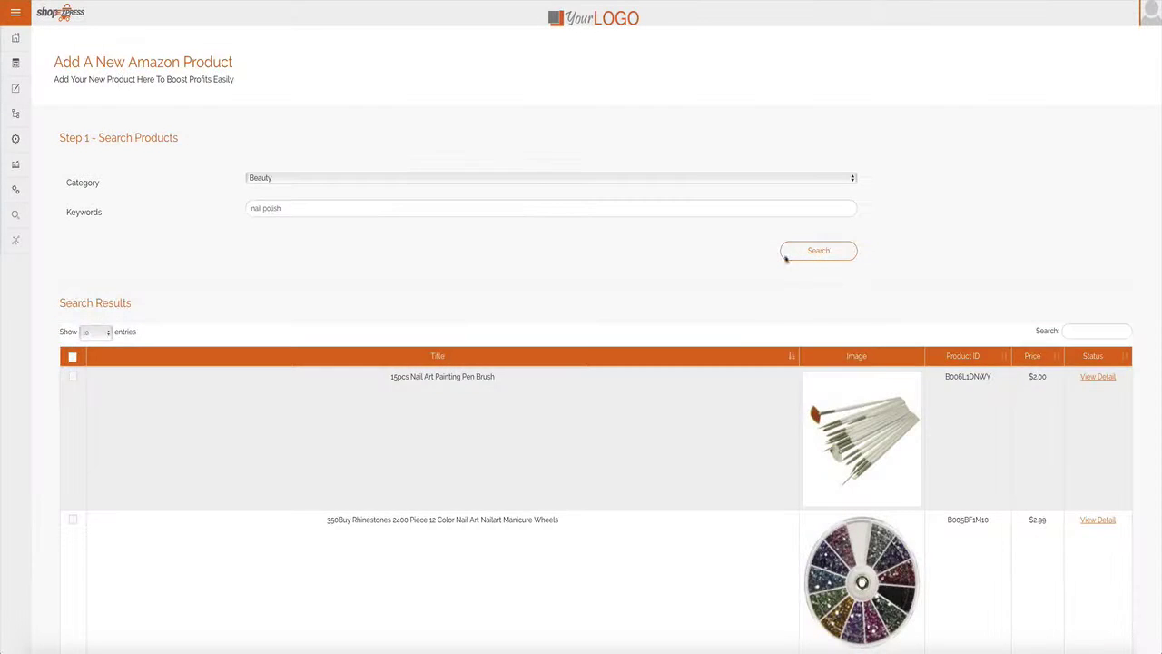
{"action": "scroll", "coordinate": [735, 346], "scroll_direction": "down", "scroll_amount": 10}
{"action": "scroll", "coordinate": [735, 346], "scroll_direction": "down", "scroll_amount": 5}
{"action": "scroll", "coordinate": [735, 346], "scroll_direction": "up", "scroll_amount": 5}
{"action": "scroll", "coordinate": [735, 346], "scroll_direction": "up", "scroll_amount": 3}
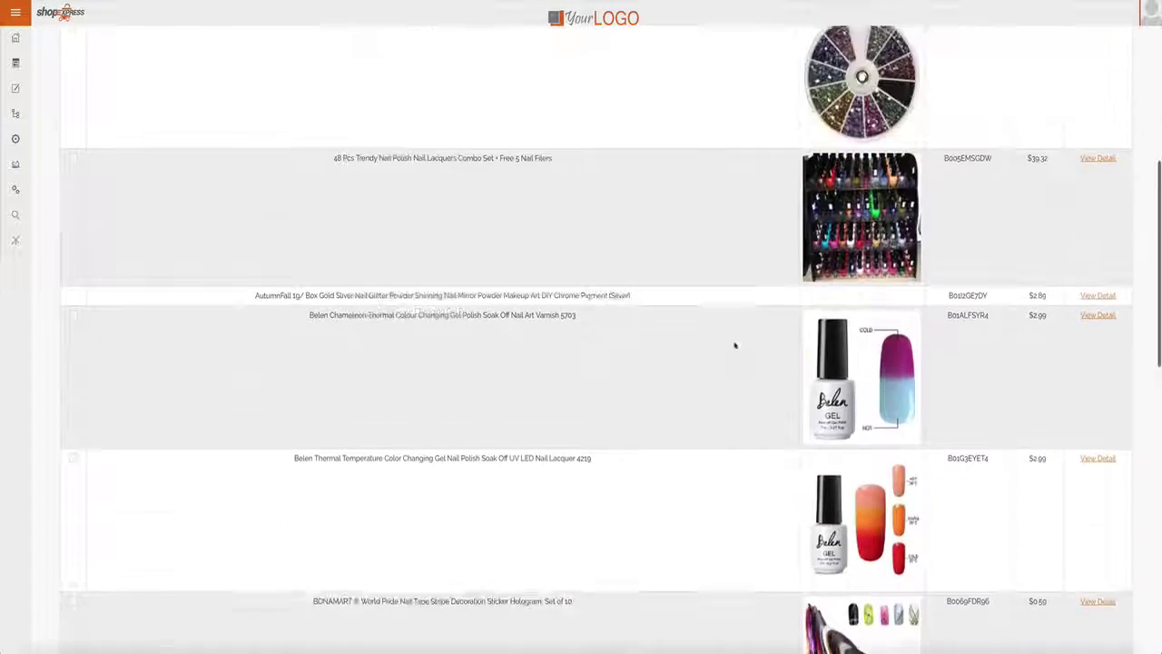
{"action": "scroll", "coordinate": [736, 345], "scroll_direction": "down", "scroll_amount": 10}
{"action": "scroll", "coordinate": [1053, 278], "scroll_direction": "up", "scroll_amount": 1}
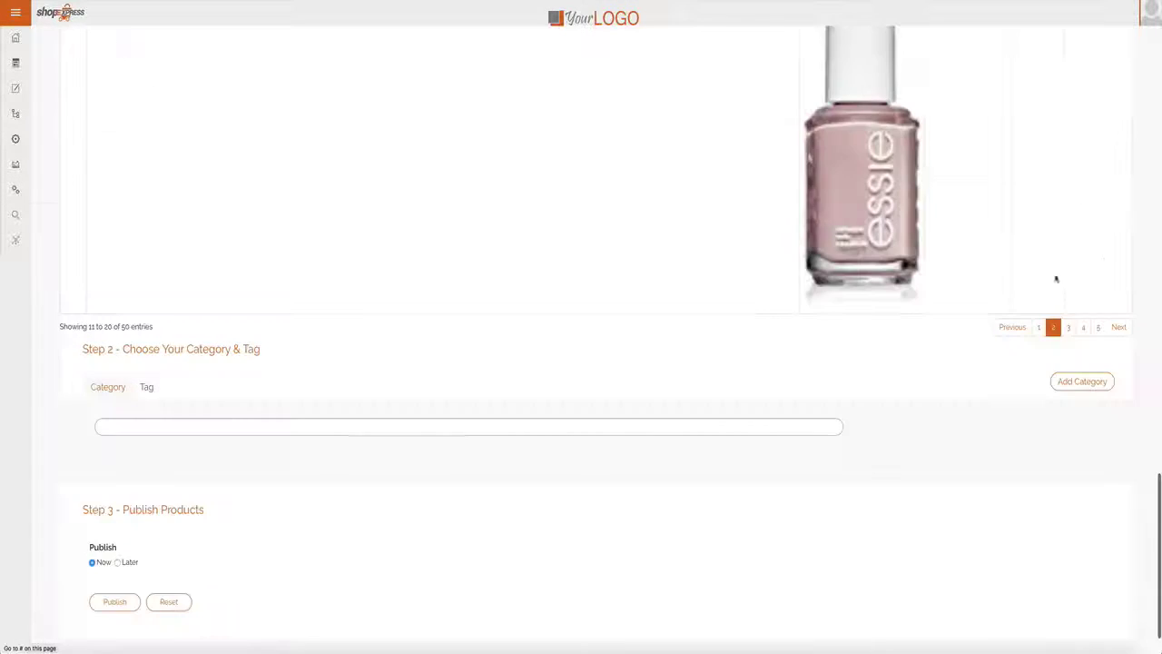
{"action": "scroll", "coordinate": [669, 135], "scroll_direction": "up", "scroll_amount": 2}
{"action": "scroll", "coordinate": [672, 135], "scroll_direction": "up", "scroll_amount": 5}
{"action": "scroll", "coordinate": [672, 136], "scroll_direction": "down", "scroll_amount": 5}
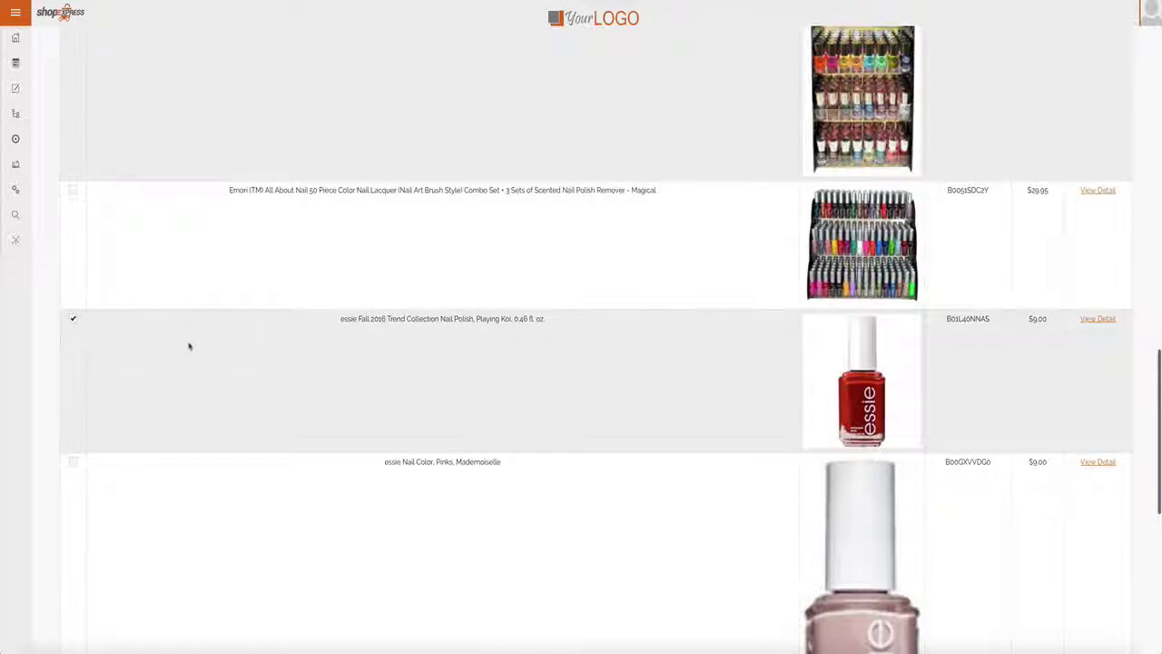
{"action": "scroll", "coordinate": [187, 345], "scroll_direction": "down", "scroll_amount": 5}
Set the imports to publish Later, open the start-date calendar, and expand Automation
{"action": "left_click", "coordinate": [158, 366]}
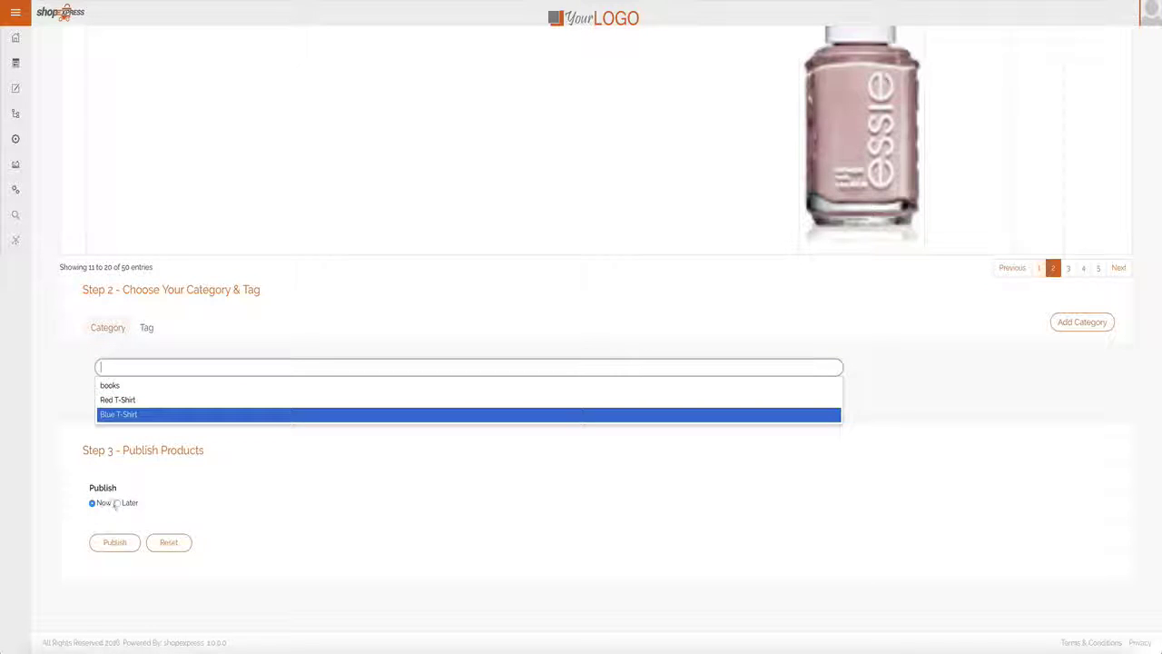
{"action": "left_click", "coordinate": [117, 503]}
{"action": "left_click", "coordinate": [121, 519]}
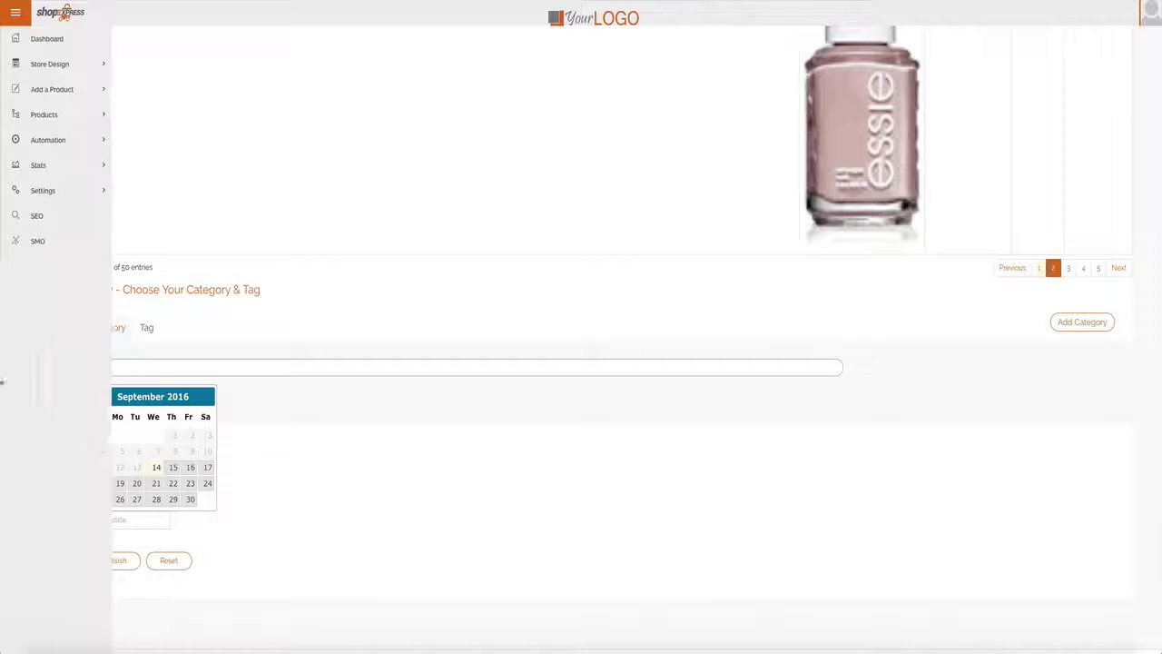
{"action": "scroll", "coordinate": [18, 299], "scroll_direction": "up", "scroll_amount": 10}
{"action": "left_click", "coordinate": [44, 142]}
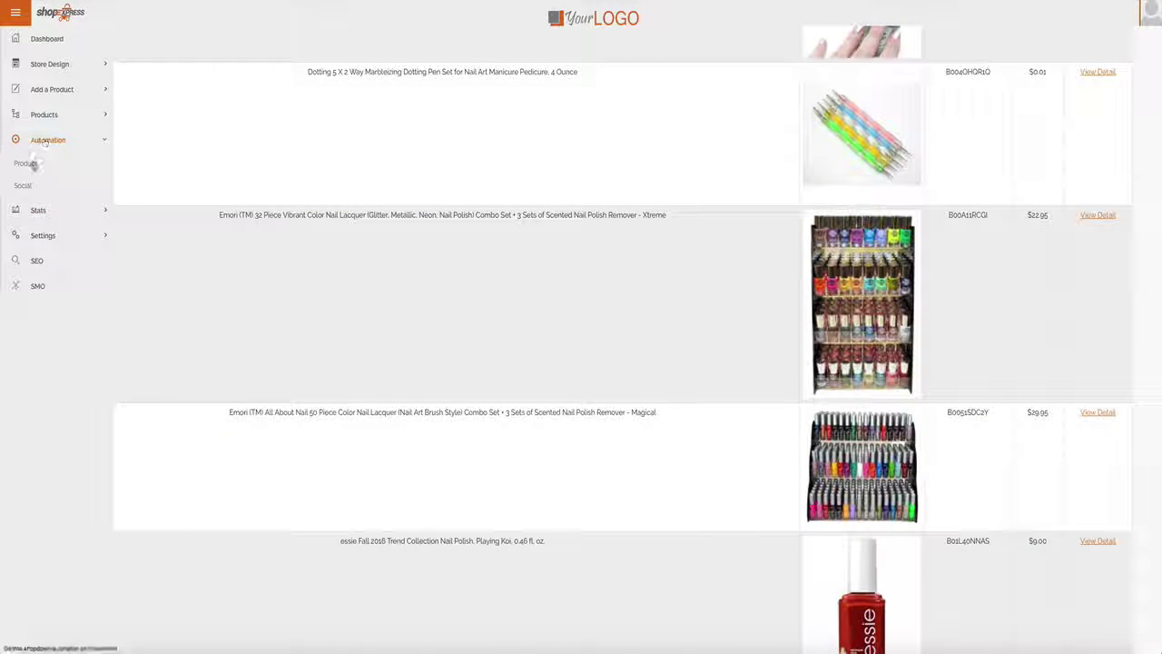
Start a new product automation sourcing Amazon's Beauty category with keyword 'nail polish'
{"action": "left_click", "coordinate": [33, 164]}
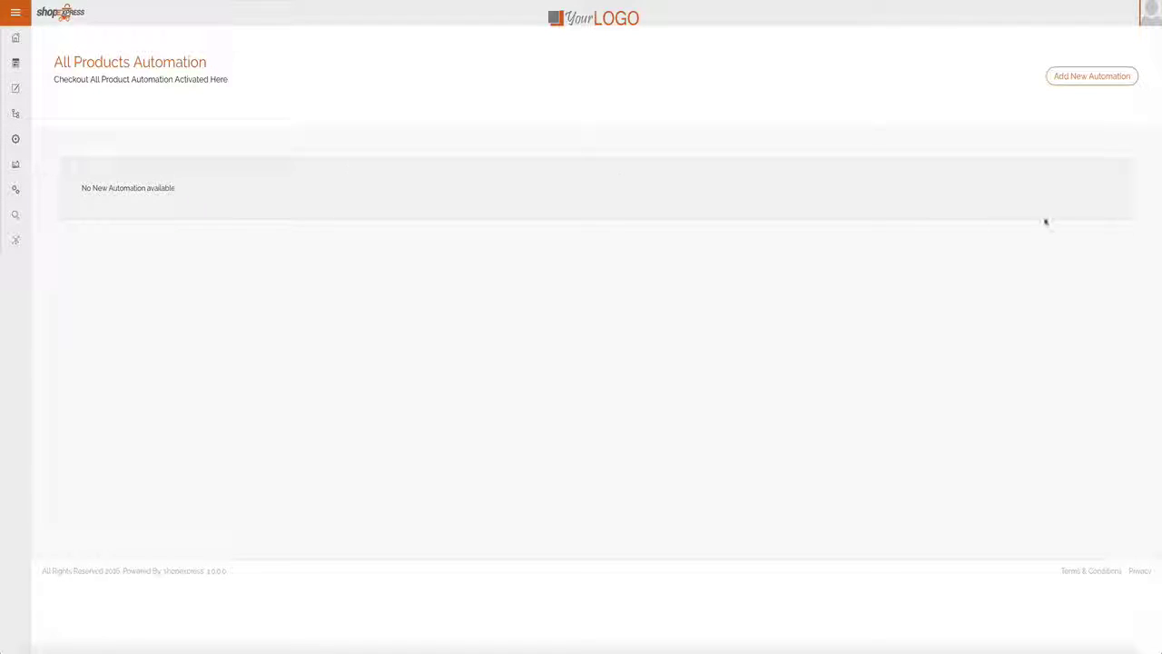
{"action": "left_click", "coordinate": [1116, 78]}
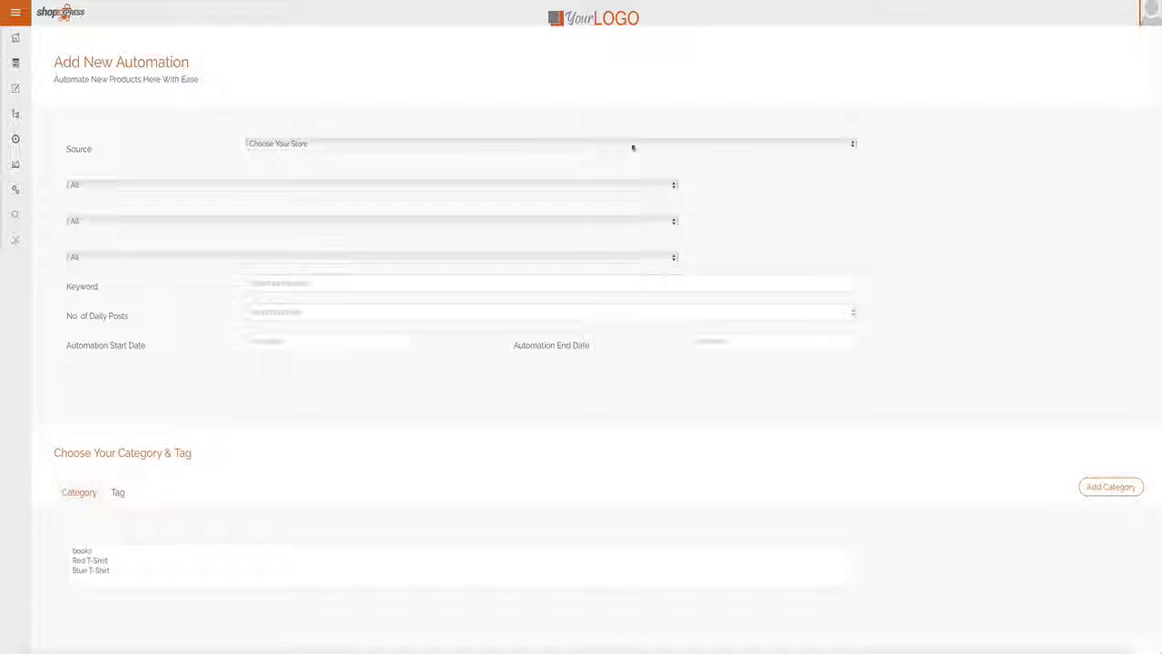
{"action": "left_click", "coordinate": [417, 146]}
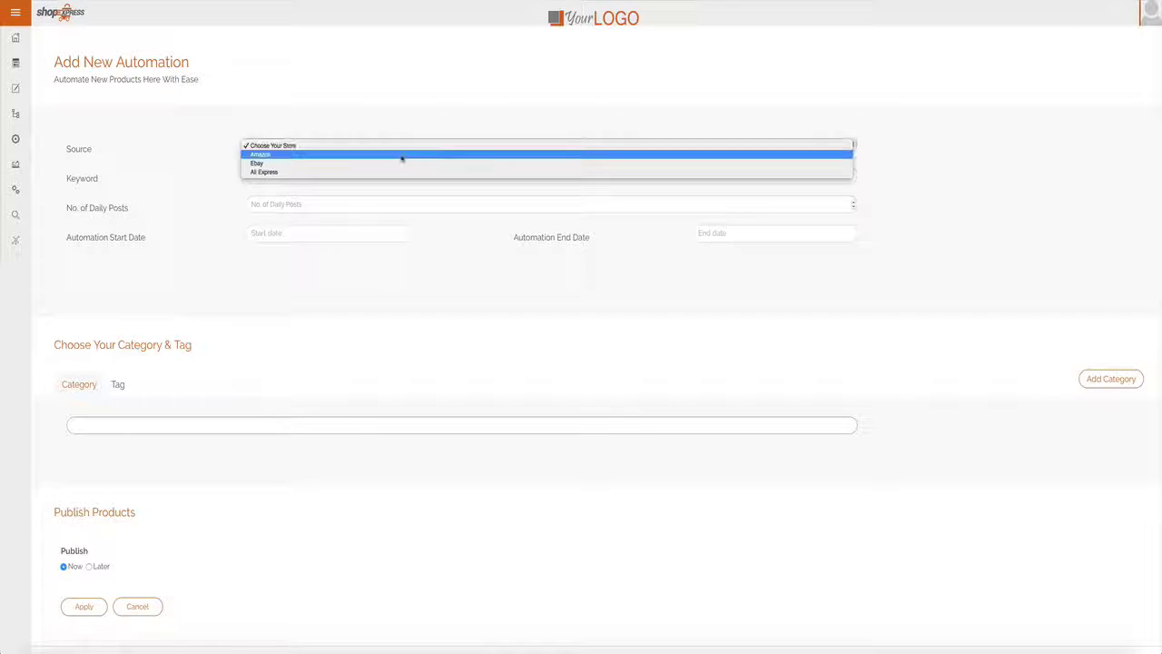
{"action": "left_click", "coordinate": [403, 158]}
{"action": "left_click", "coordinate": [357, 185]}
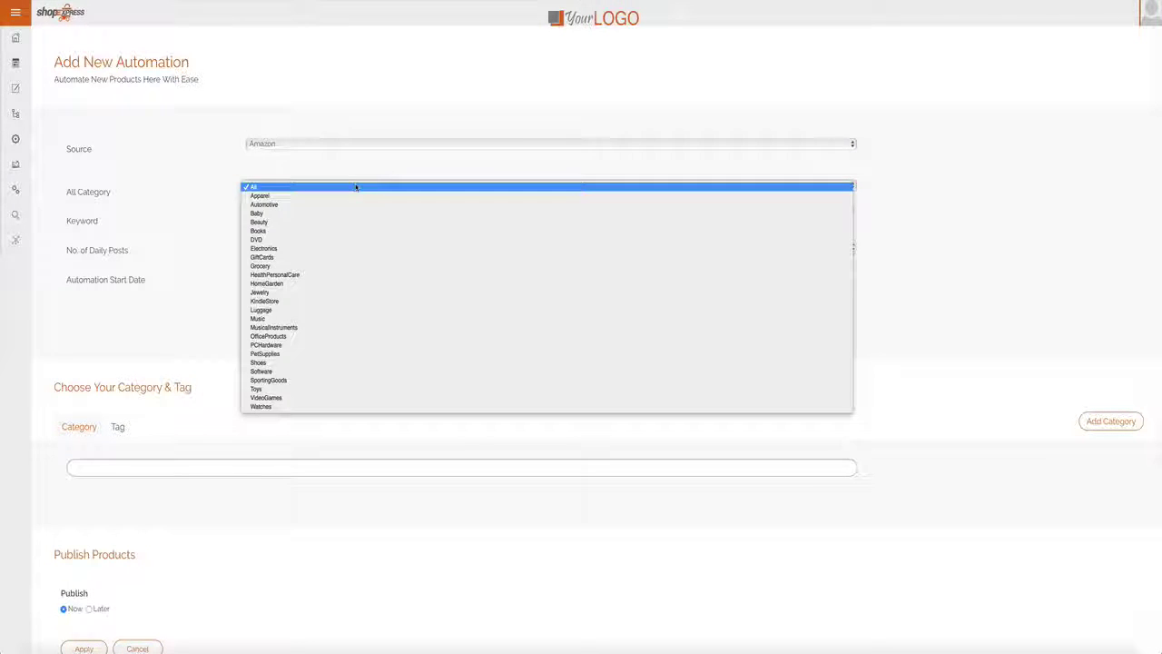
{"action": "left_click", "coordinate": [333, 223]}
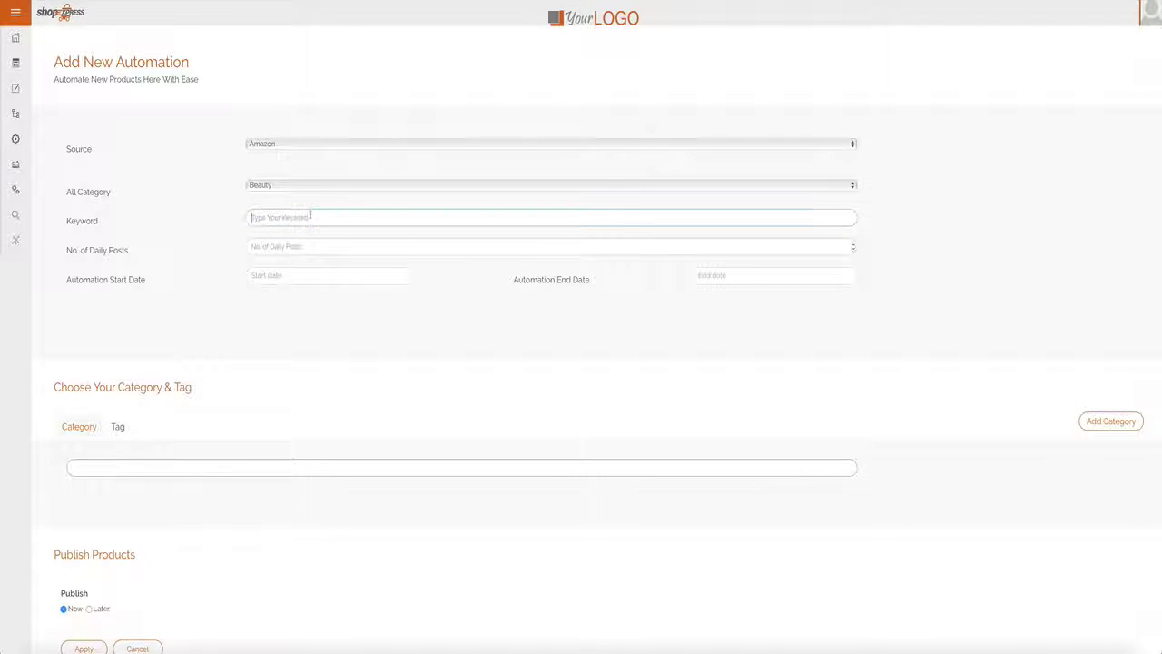
{"action": "type", "text": "nail p"}
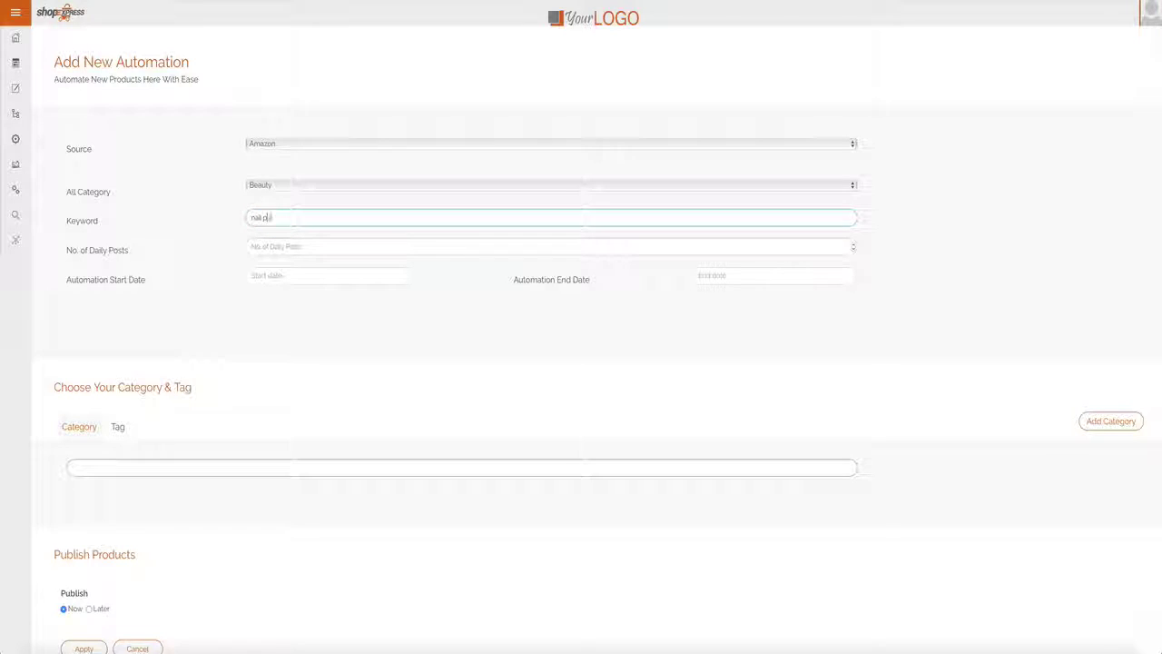
{"action": "type", "text": "olish"}
Set 5 daily posts, start date 09/14/2016 and end date 10/14/2016
{"action": "key", "text": "Tab"}
{"action": "type", "text": "5"}
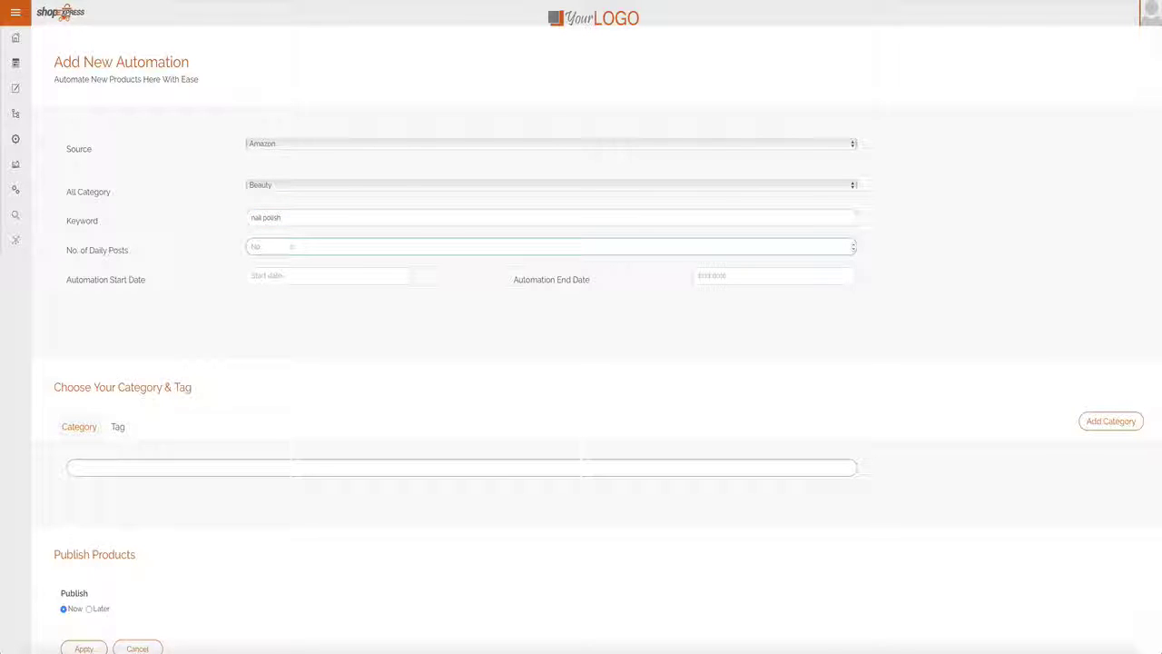
{"action": "key", "text": "Tab"}
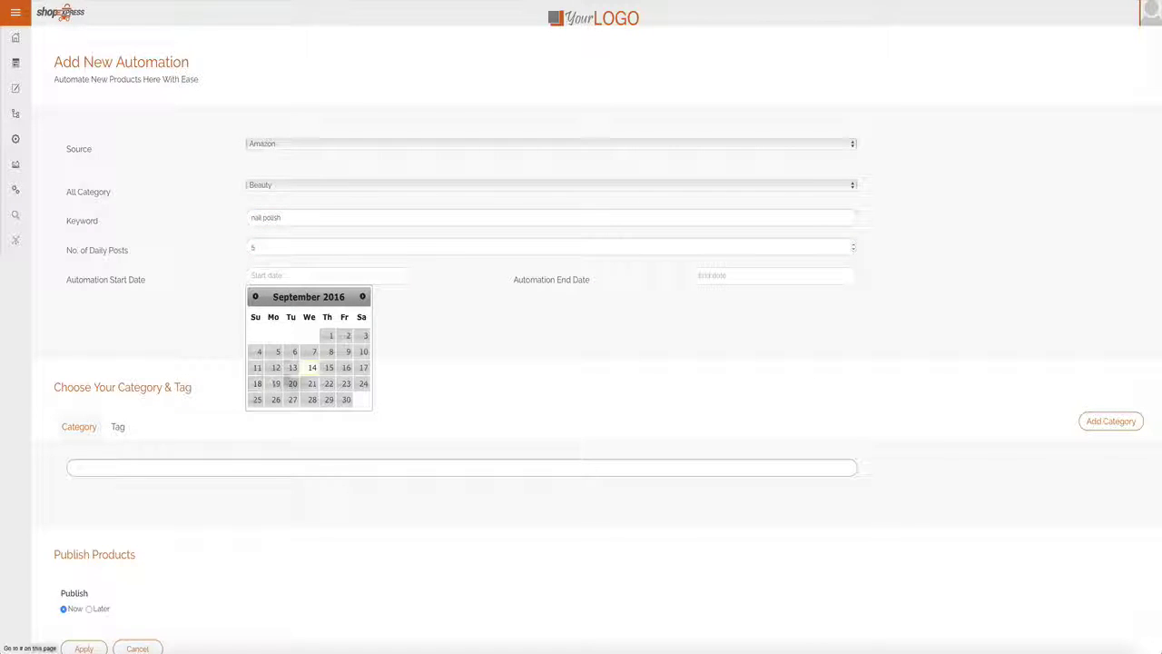
{"action": "left_click", "coordinate": [311, 368]}
{"action": "left_click", "coordinate": [729, 276]}
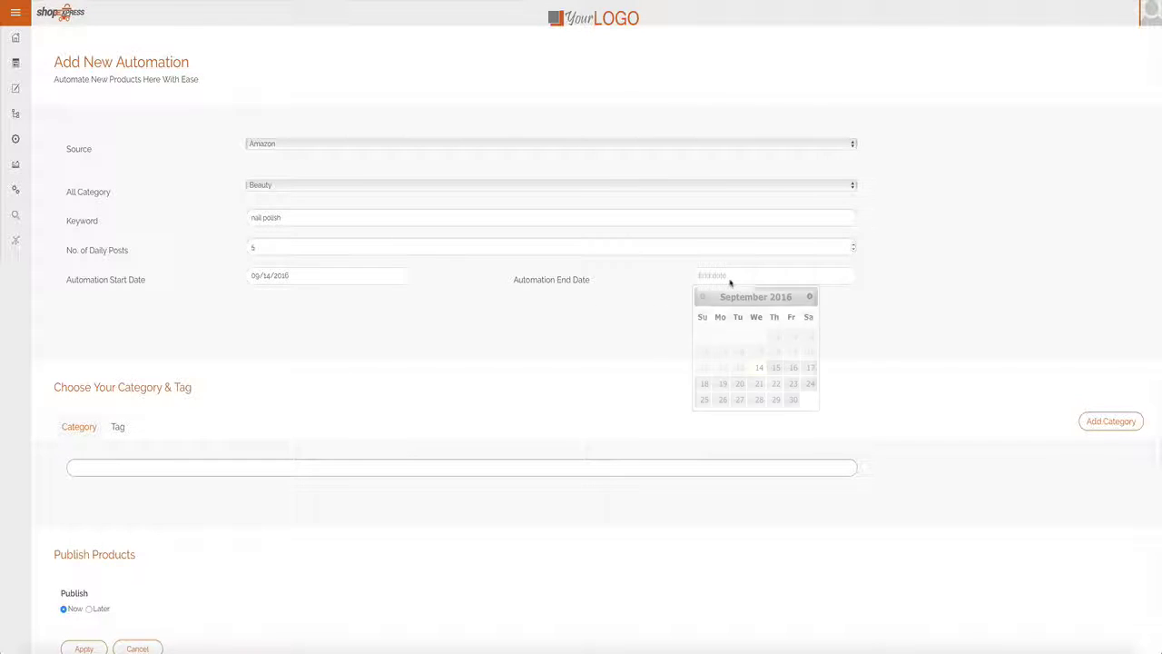
{"action": "left_click", "coordinate": [808, 297]}
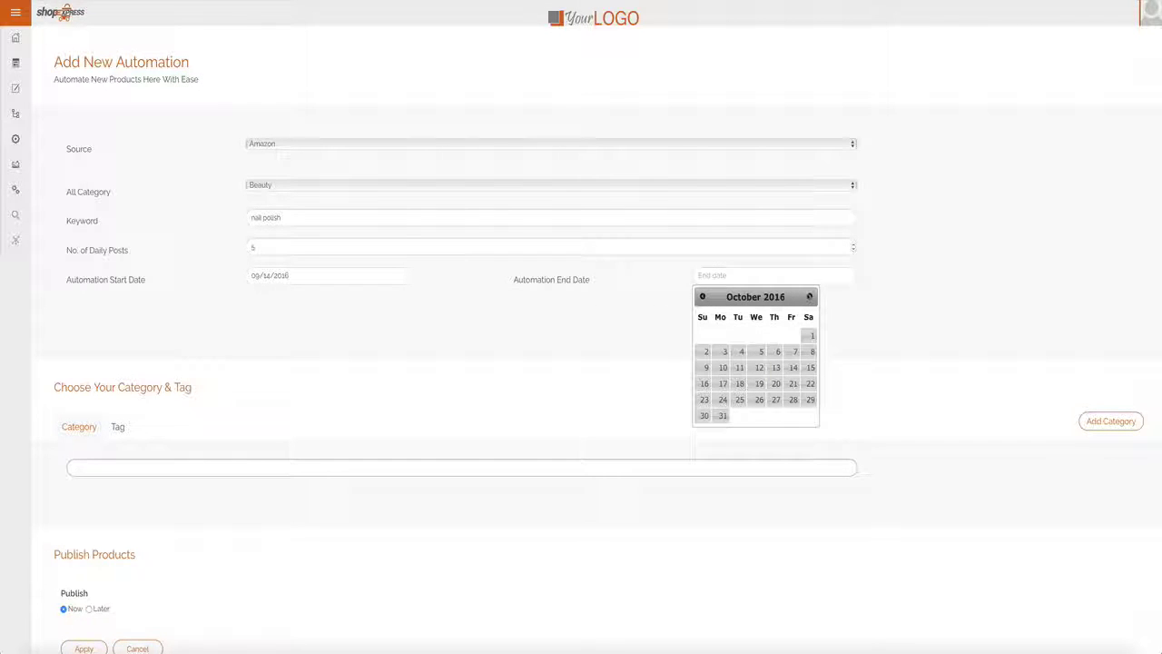
{"action": "left_click", "coordinate": [792, 368]}
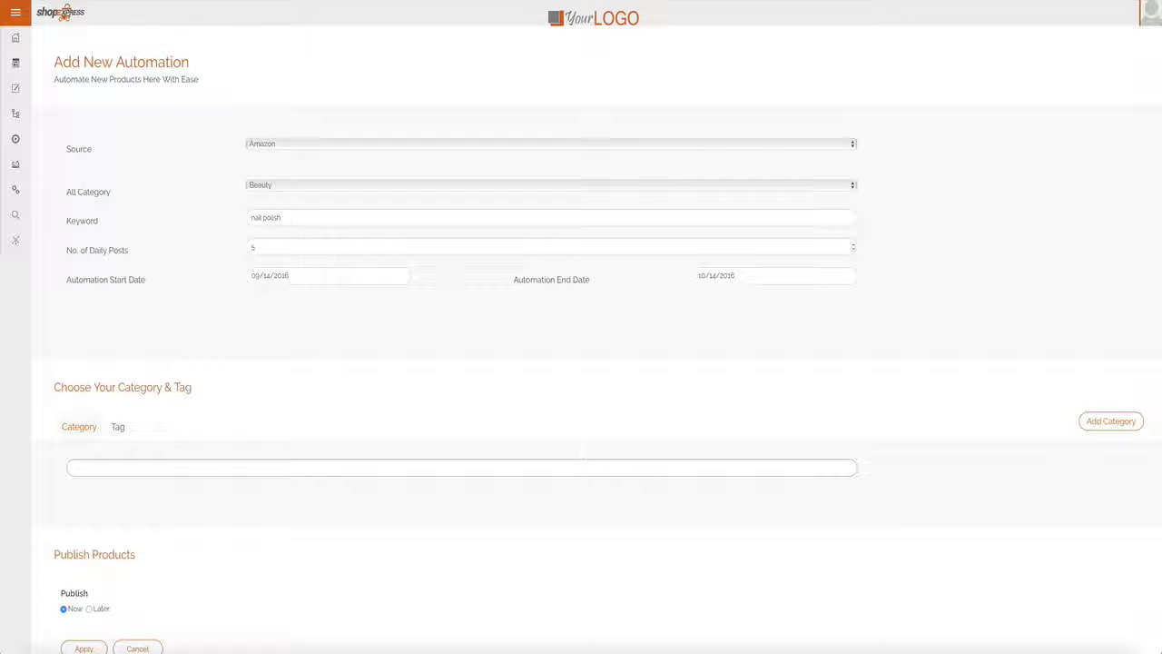
Configure Facebook autopost with the books category, Recent Products, and 5 products per day
{"action": "left_click", "coordinate": [25, 138]}
{"action": "left_click", "coordinate": [29, 185]}
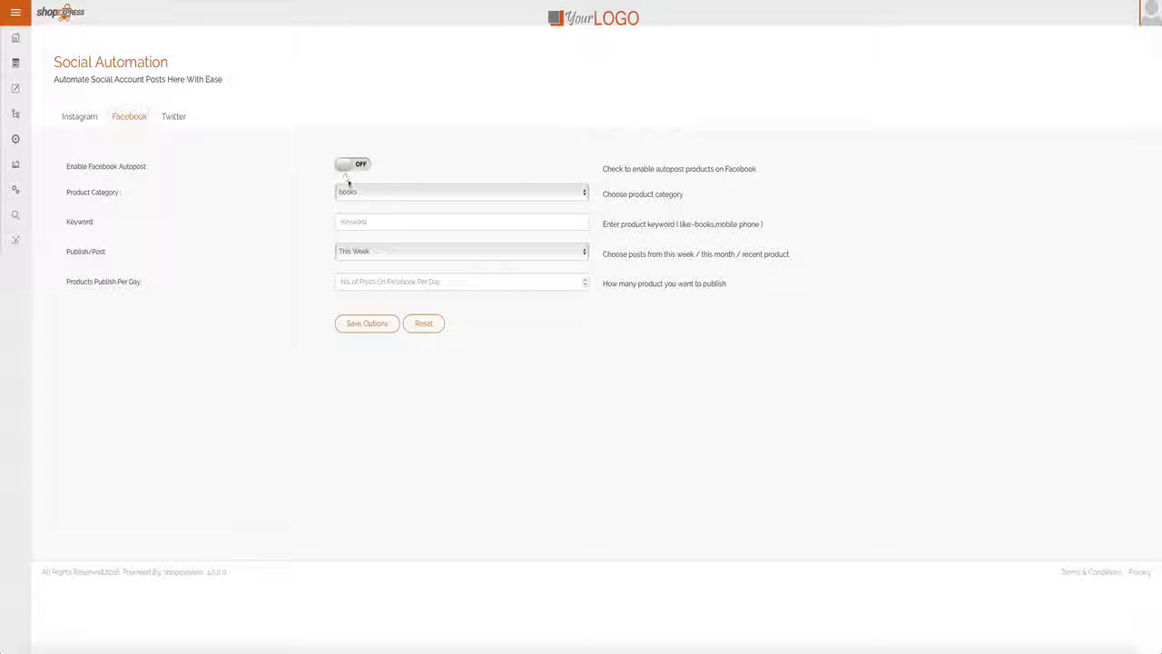
{"action": "left_click", "coordinate": [356, 192]}
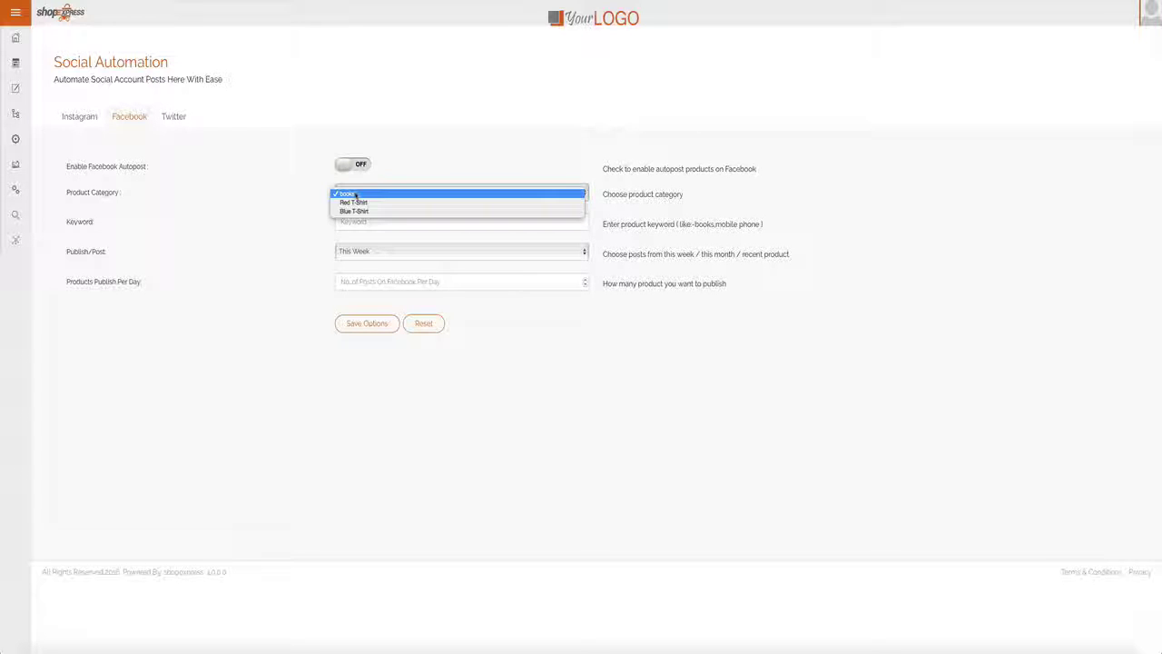
{"action": "left_click", "coordinate": [285, 221]}
{"action": "left_click", "coordinate": [371, 253]}
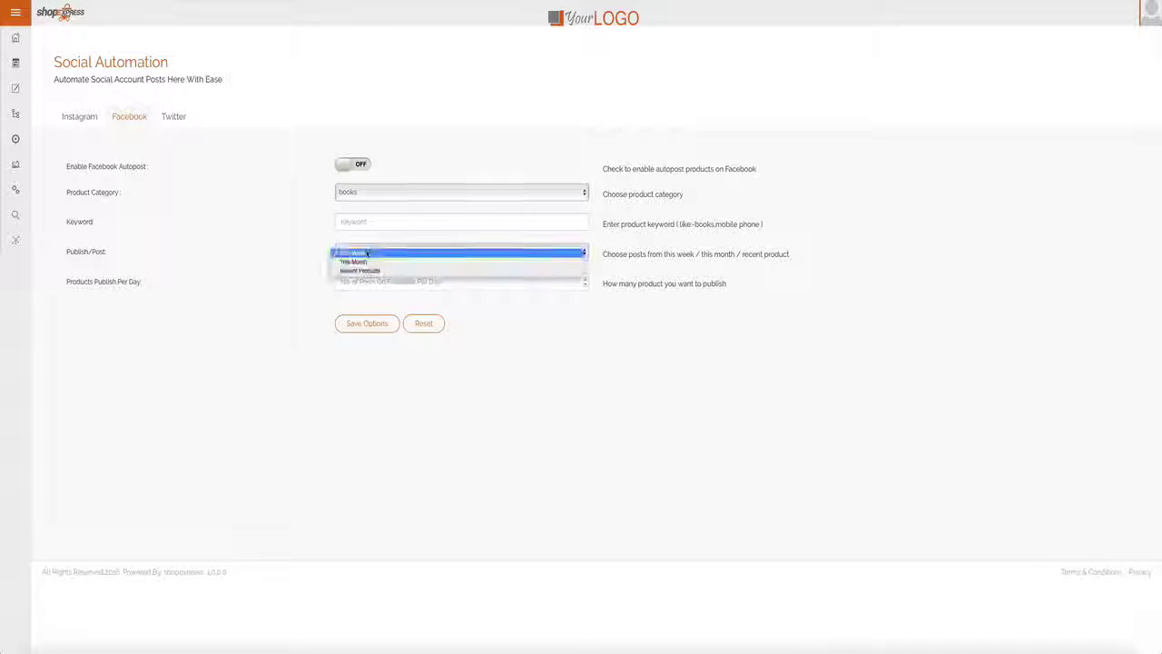
{"action": "left_click", "coordinate": [353, 254]}
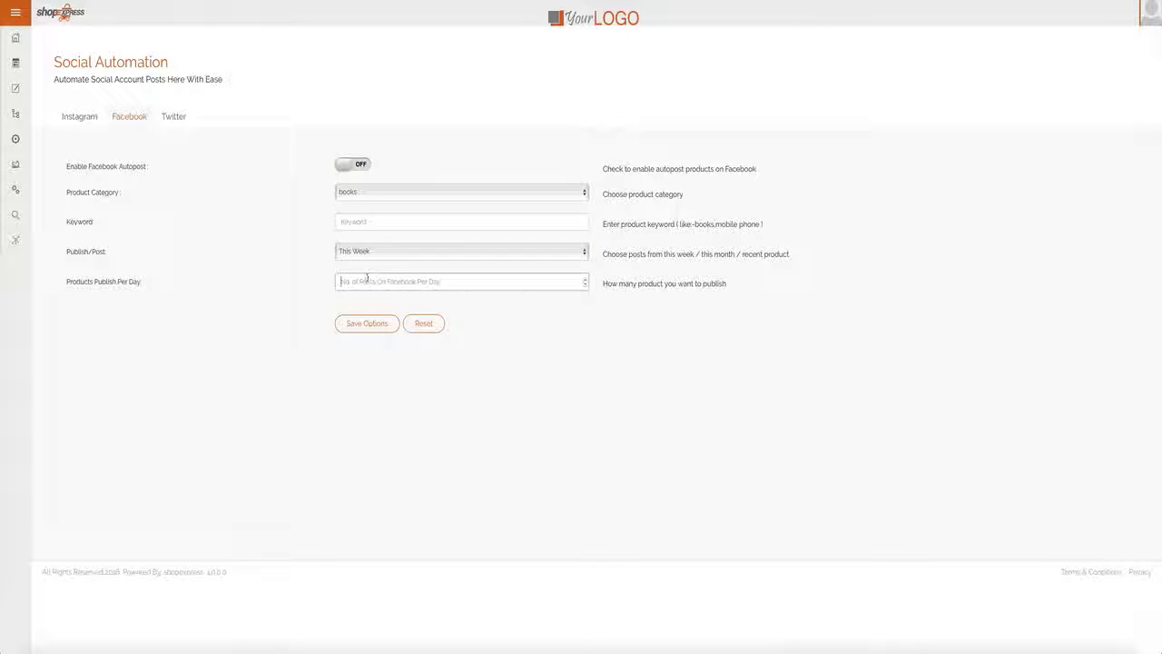
{"action": "left_click", "coordinate": [380, 280]}
{"action": "type", "text": "5"}
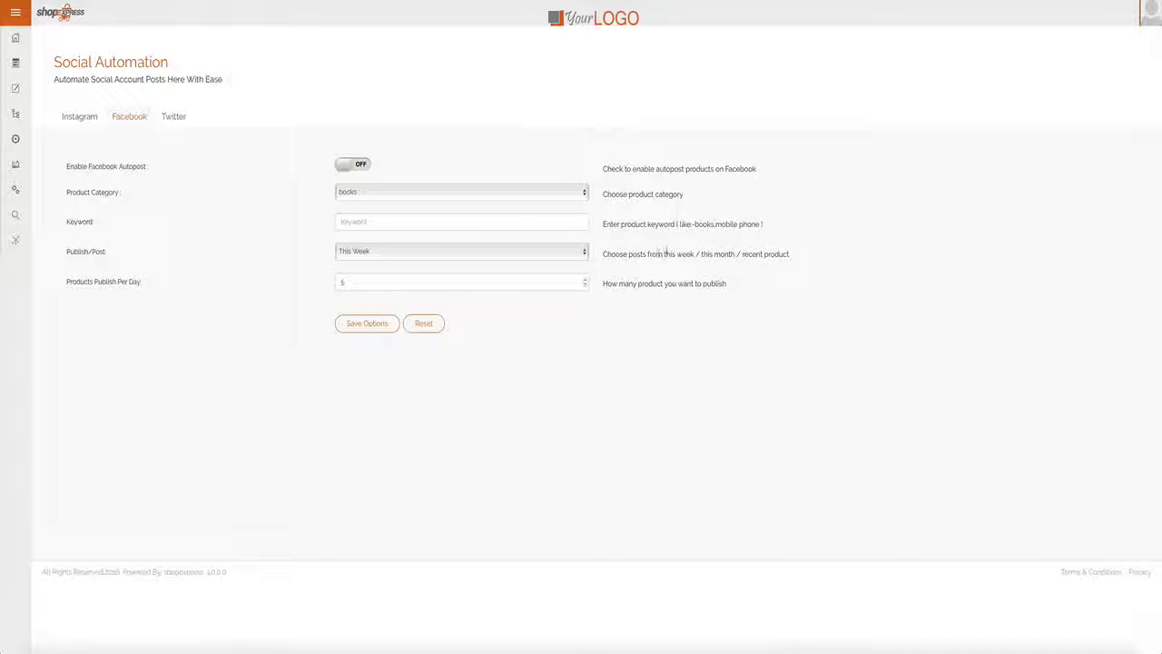
{"action": "left_click", "coordinate": [554, 260]}
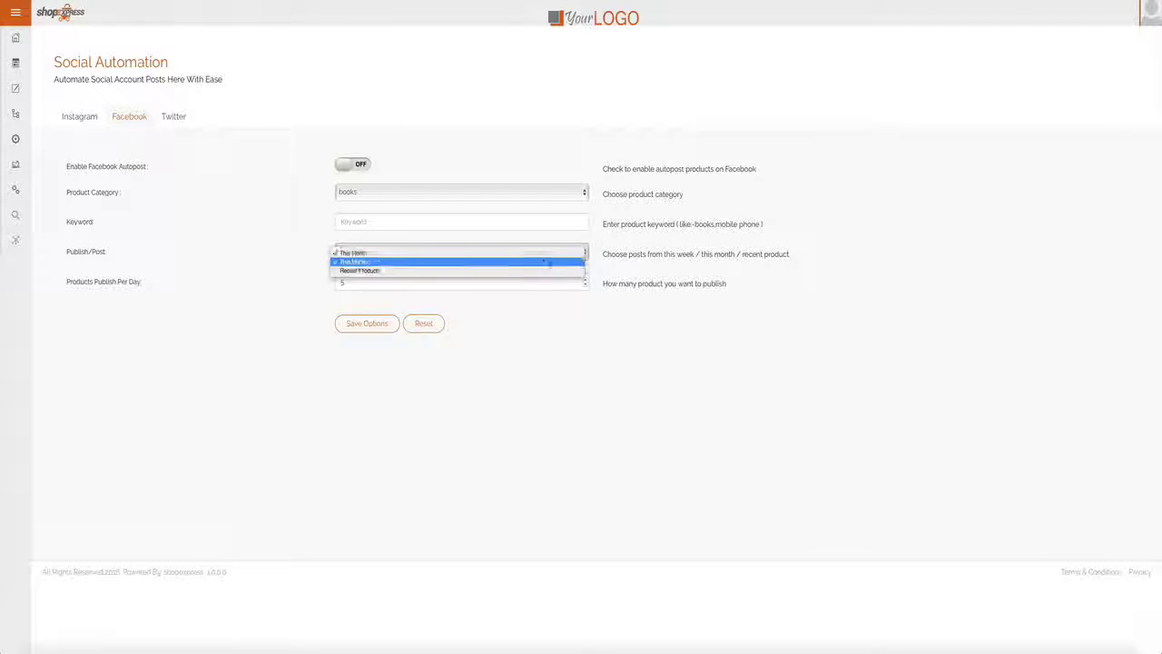
{"action": "left_click", "coordinate": [542, 270]}
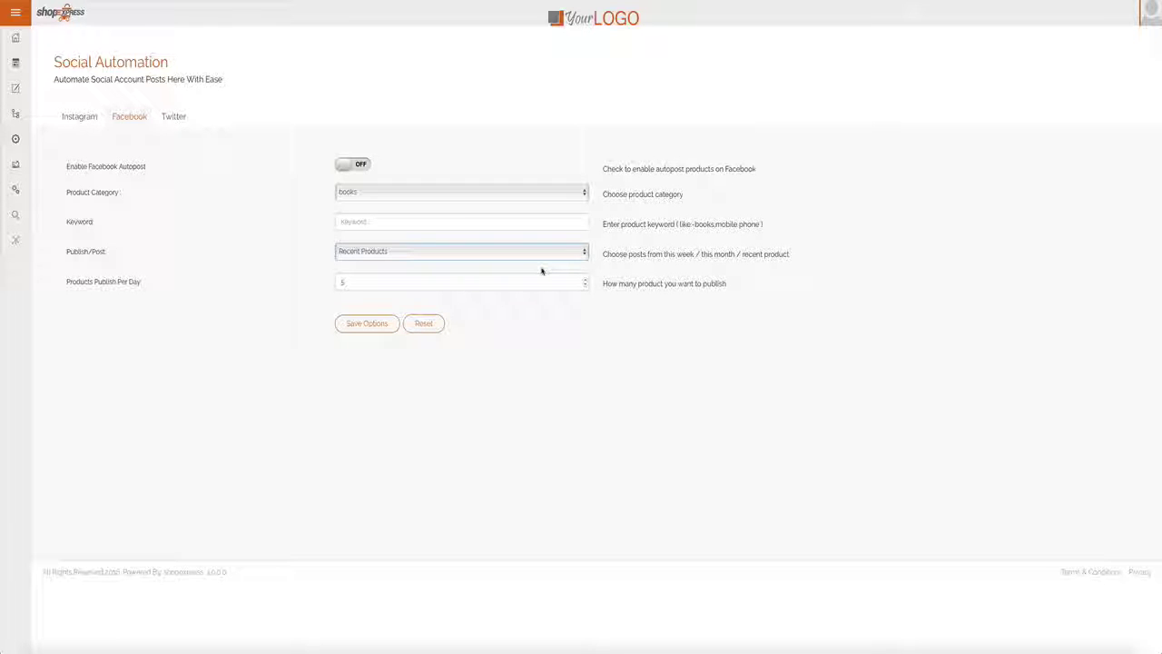
{"action": "mouse_move", "coordinate": [15, 216]}
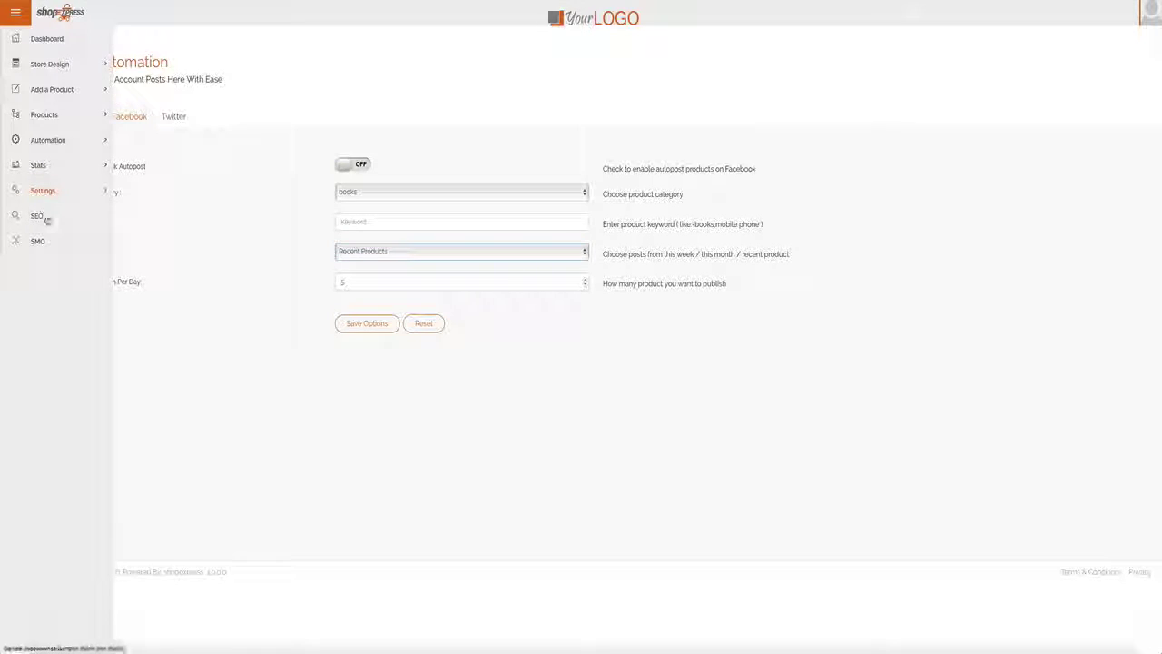
Open the SEO page's Title Settings tab, showing the homepage meta title
{"action": "left_click", "coordinate": [38, 217]}
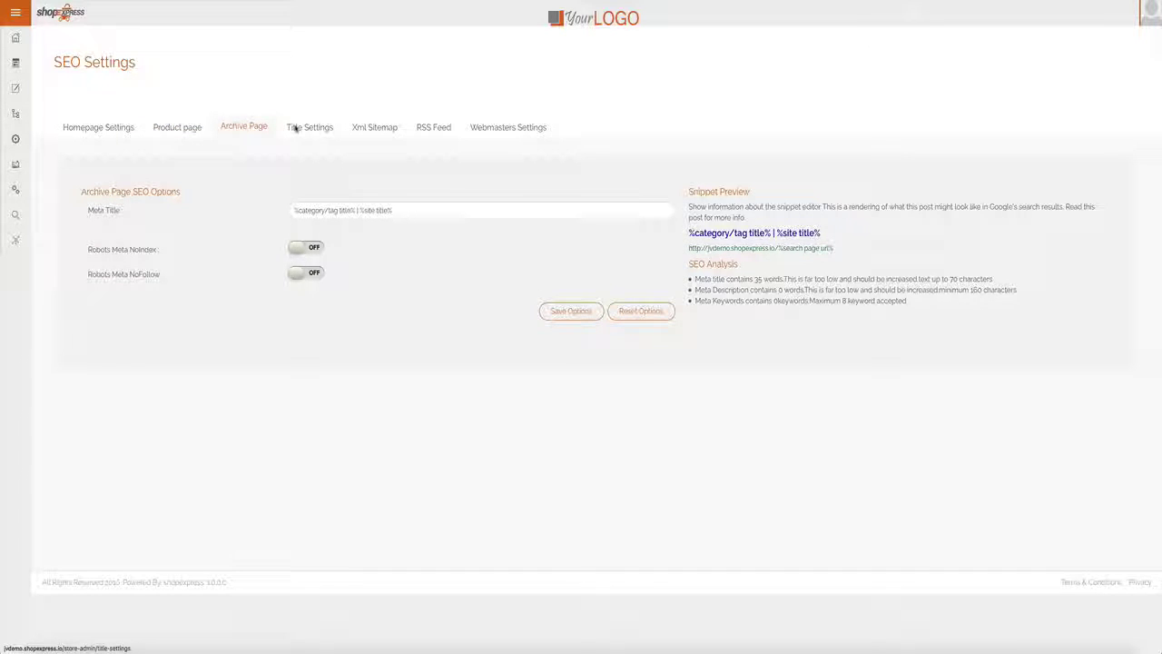
{"action": "left_click", "coordinate": [295, 128]}
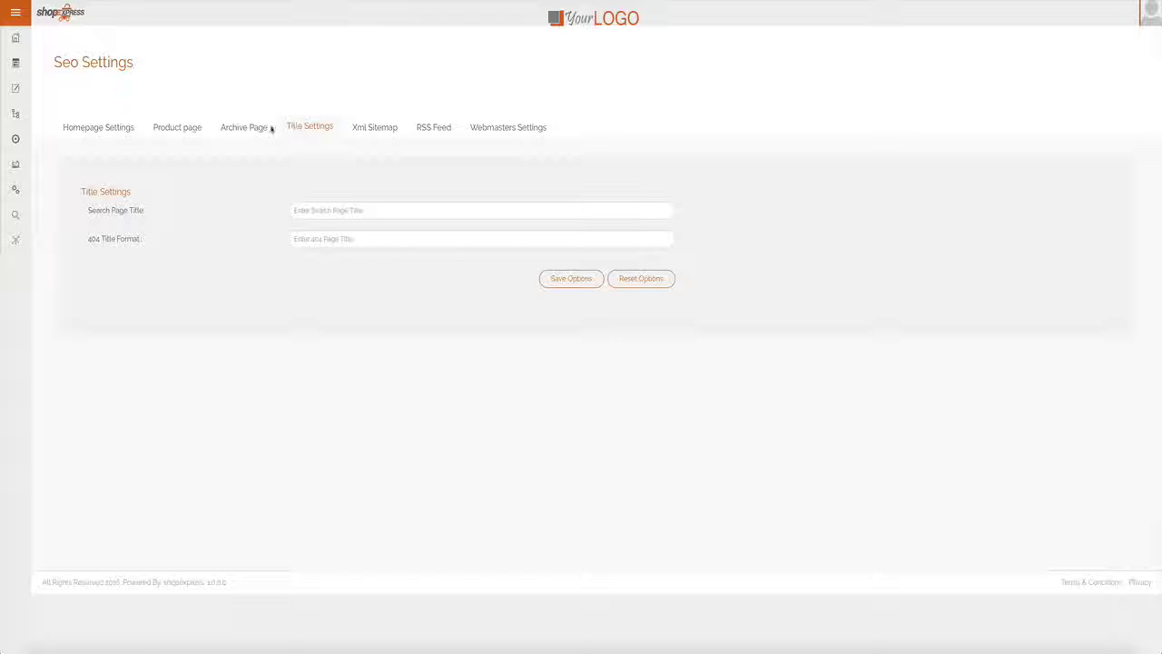
{"action": "mouse_move", "coordinate": [15, 164]}
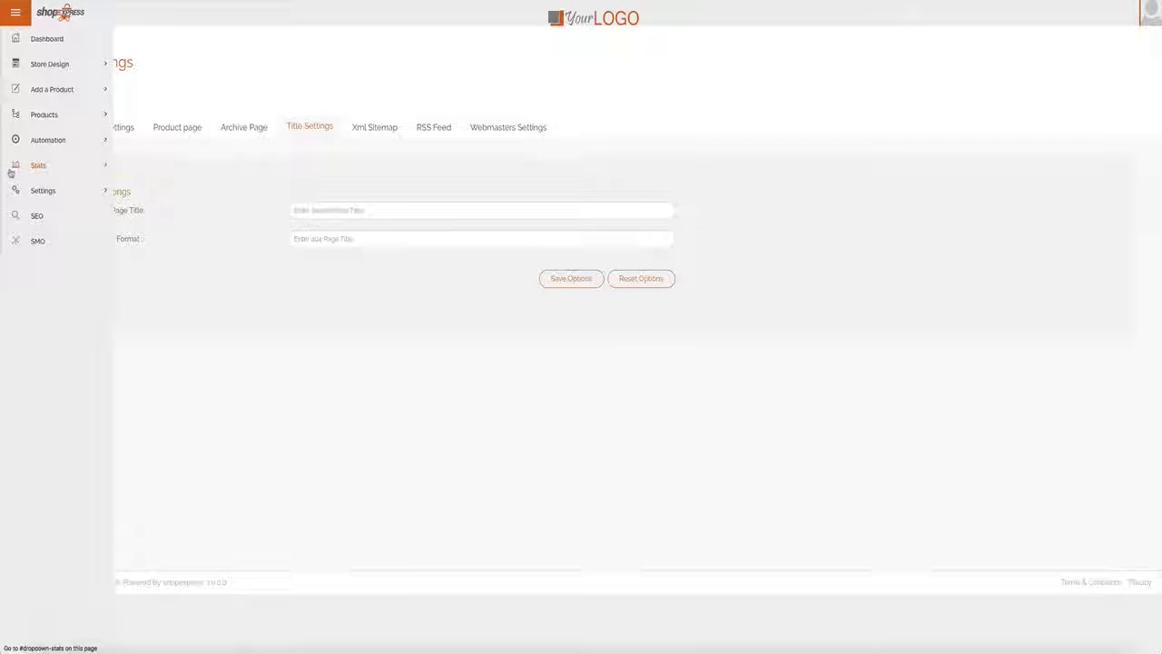
Open the Stats Overview and its Products tab to view per-product statistics
{"action": "left_click", "coordinate": [14, 170]}
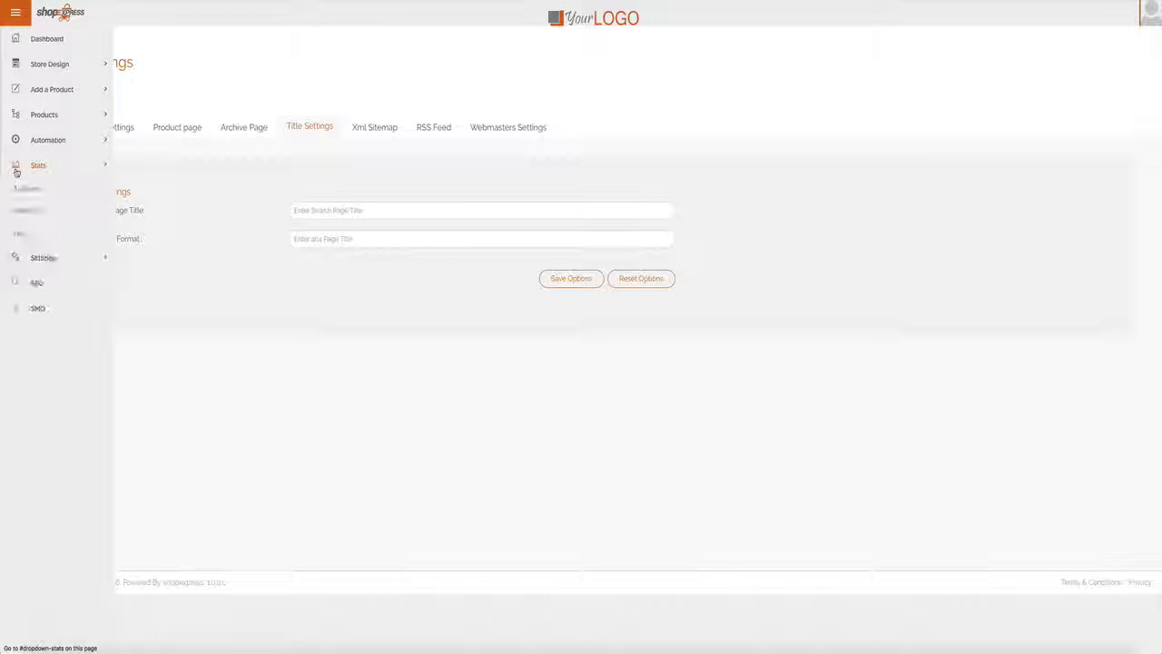
{"action": "left_click", "coordinate": [22, 190]}
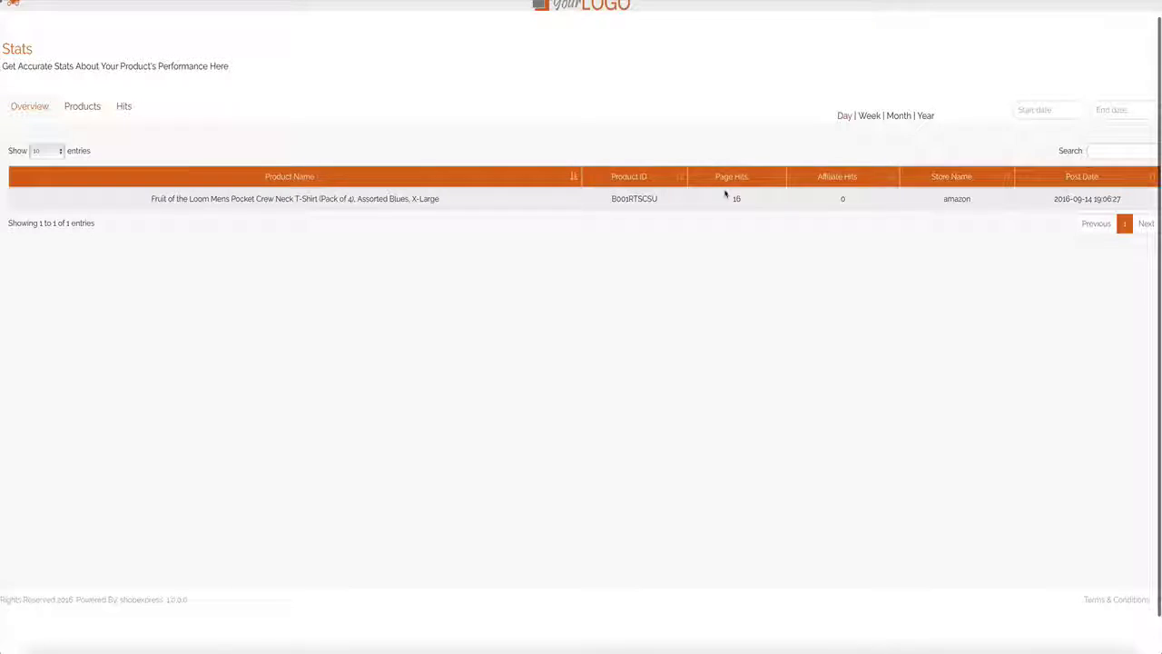
{"action": "left_click", "coordinate": [81, 107]}
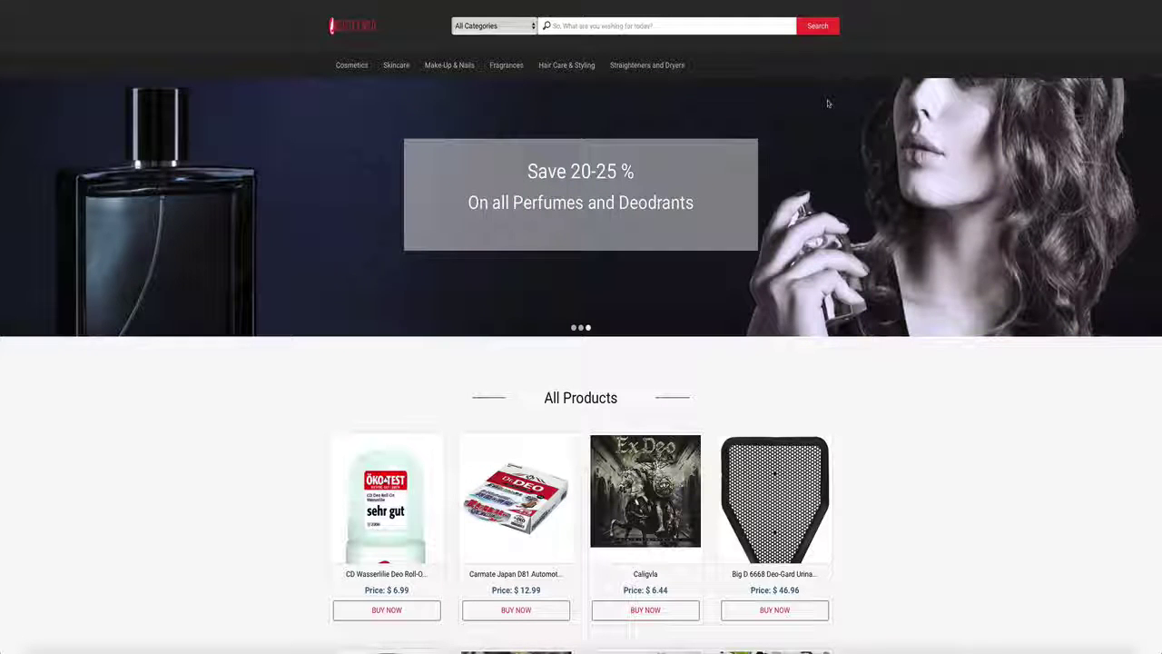
{"action": "scroll", "coordinate": [895, 402], "scroll_direction": "down", "scroll_amount": 3}
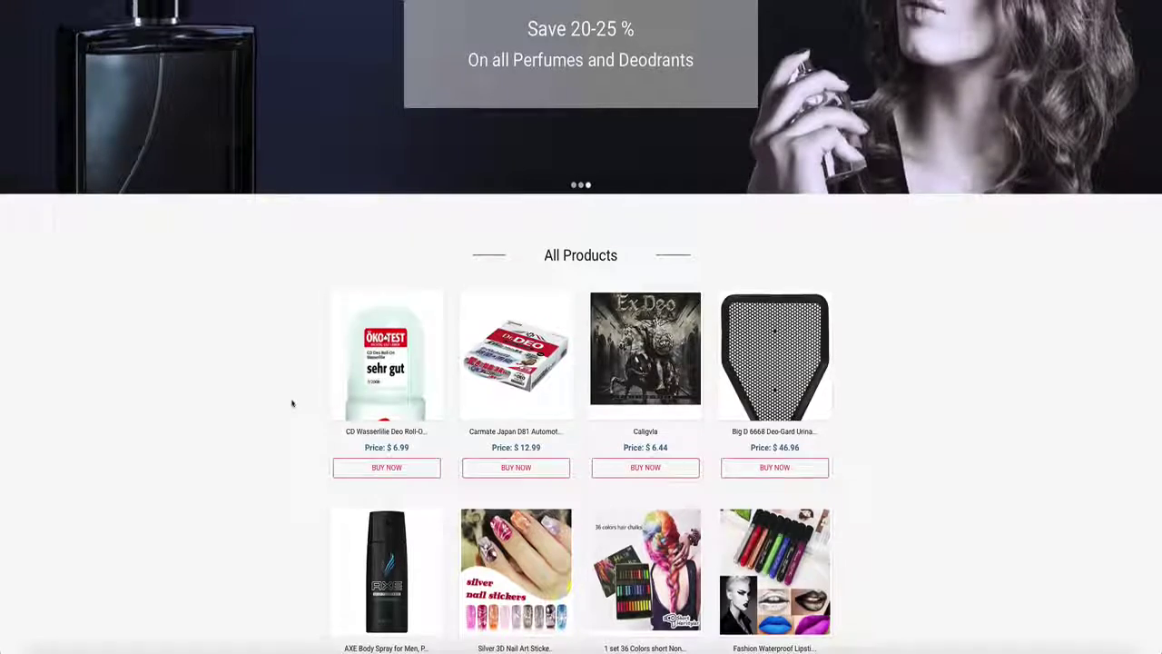
{"action": "scroll", "coordinate": [292, 403], "scroll_direction": "down", "scroll_amount": 1}
{"action": "scroll", "coordinate": [291, 403], "scroll_direction": "up", "scroll_amount": 3}
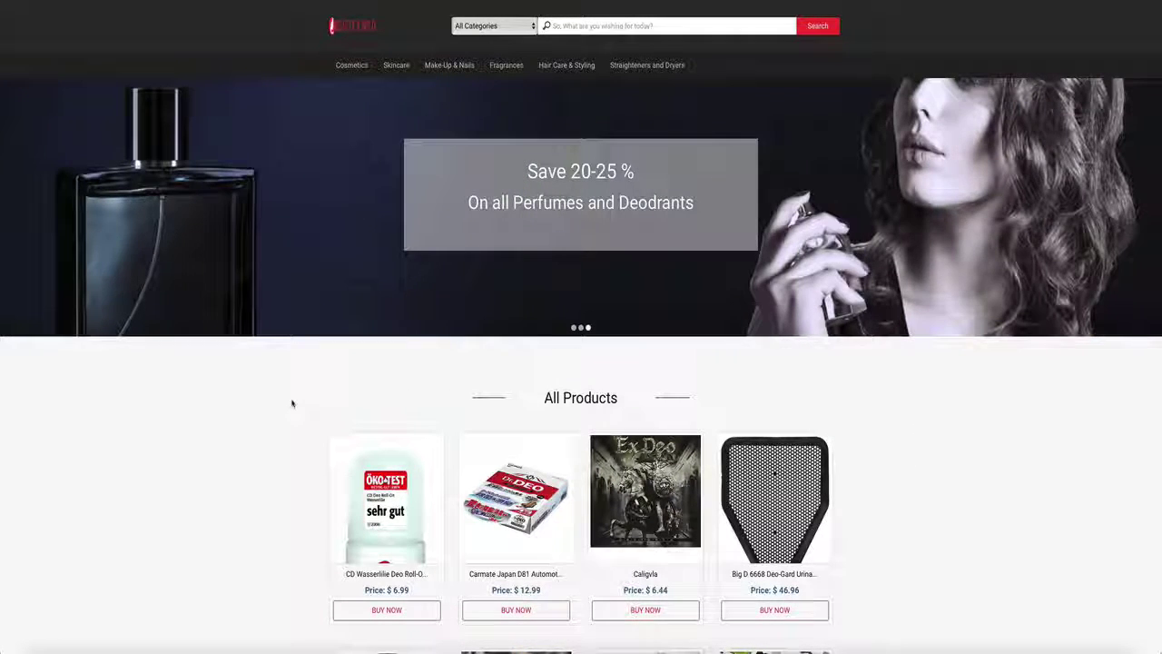
{"action": "scroll", "coordinate": [291, 403], "scroll_direction": "down", "scroll_amount": 1}
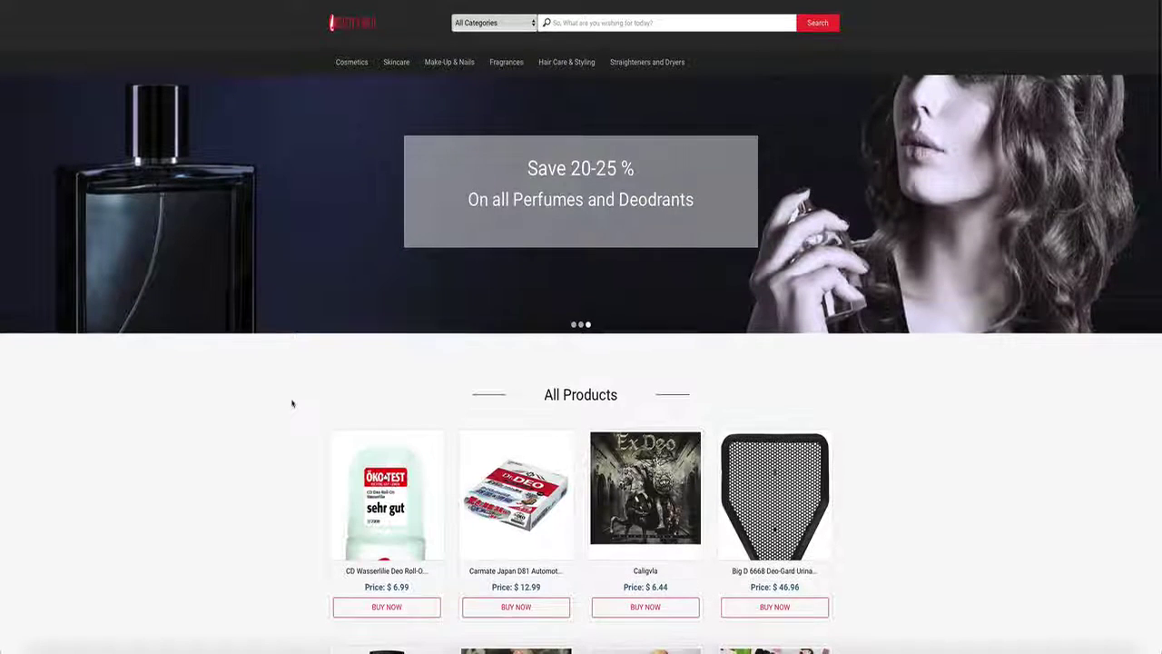